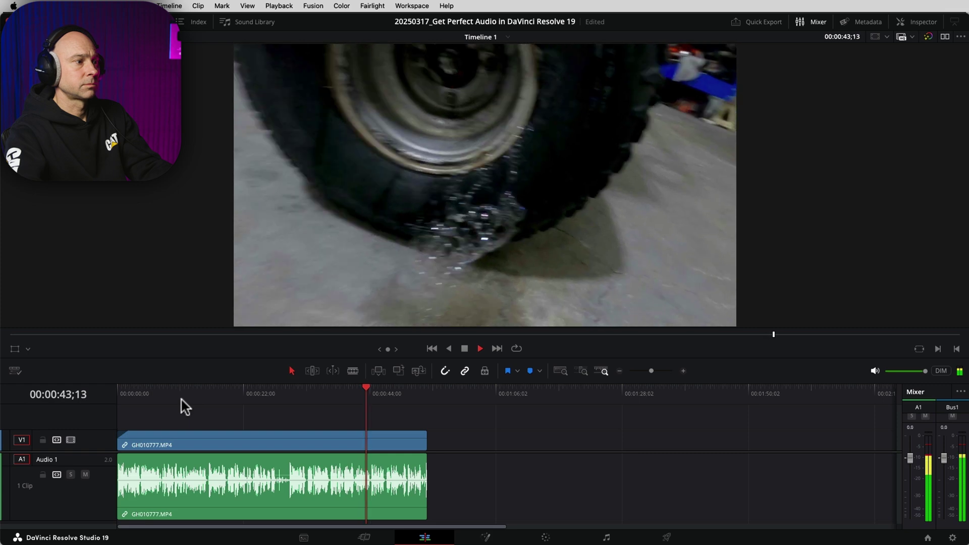
# Stop playback and review the clip at several timeline positions, finishing near 13 seconds
pyautogui.press('space')
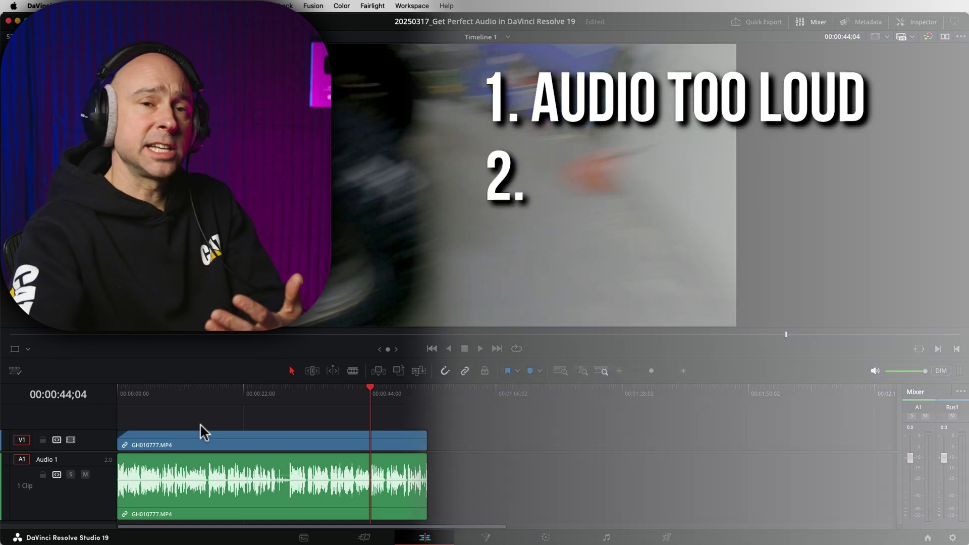
pyautogui.click(172, 397)
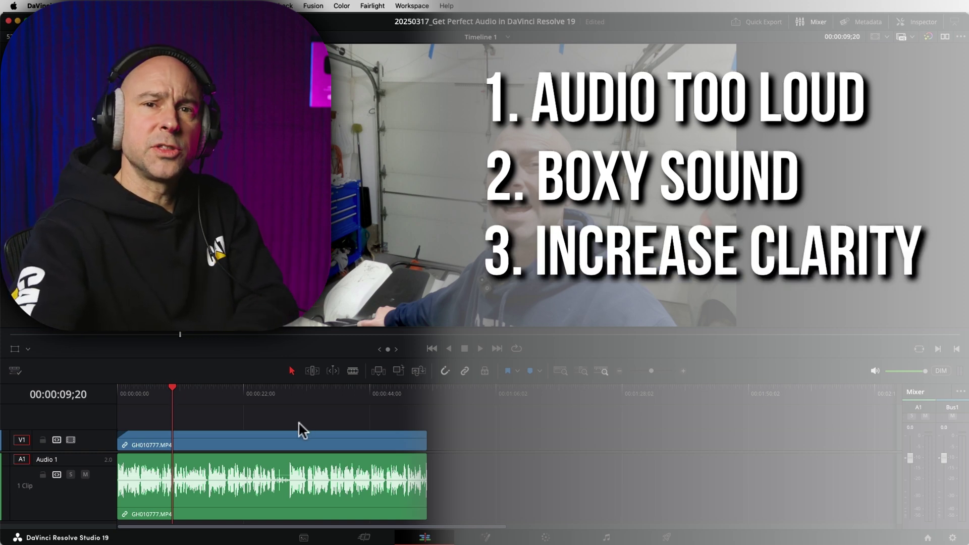
pyautogui.moveTo(170, 386); pyautogui.dragTo(185, 386)
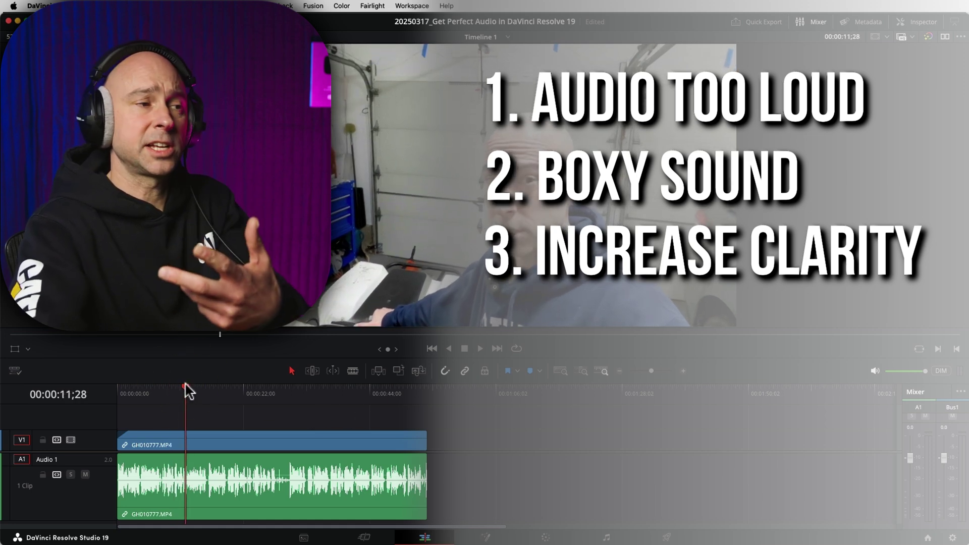
pyautogui.moveTo(337, 398); pyautogui.dragTo(347, 398)
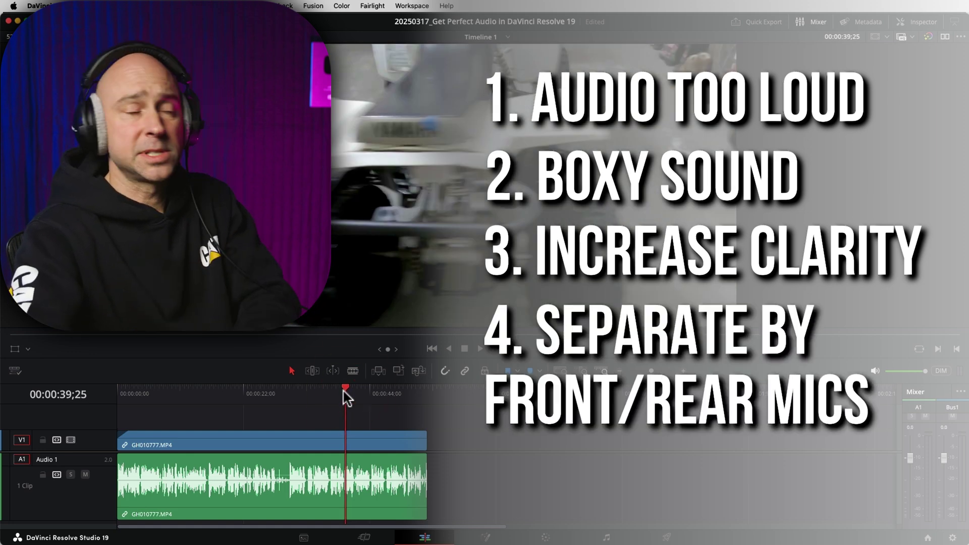
pyautogui.click(194, 394)
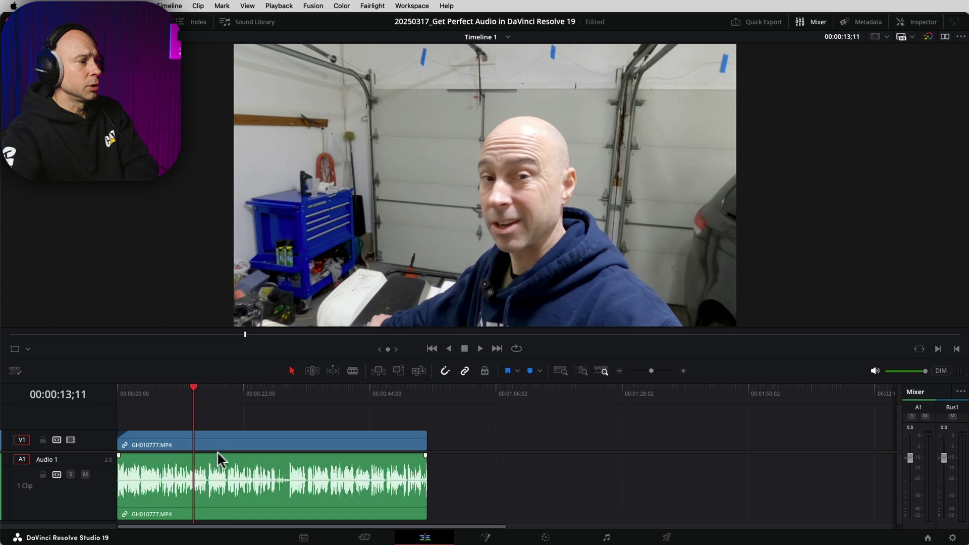
# Normalize the timeline clip's audio level using Sample Peak Program mode with a target of -9.0 dBFS
pyautogui.click(197, 459)
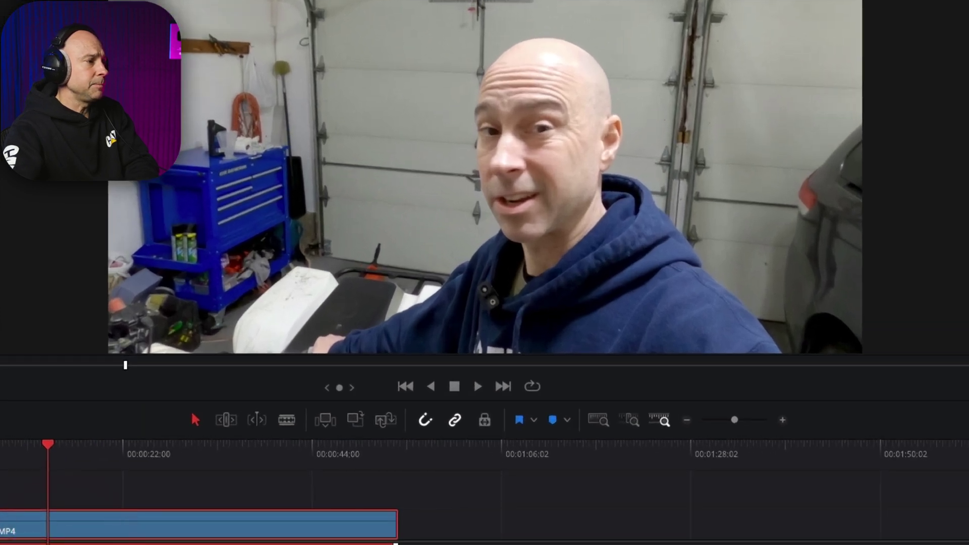
pyautogui.rightClick(68, 527)
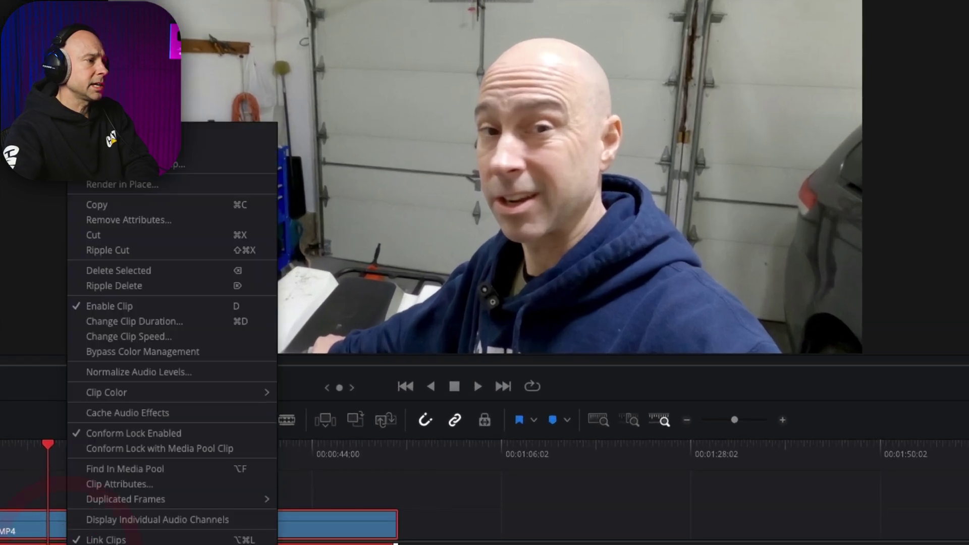
pyautogui.click(135, 371)
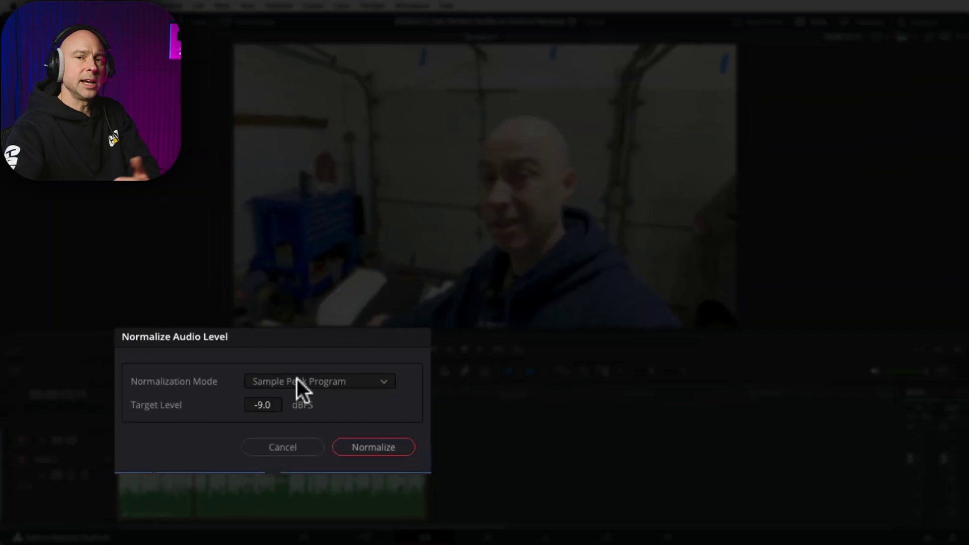
pyautogui.click(295, 381)
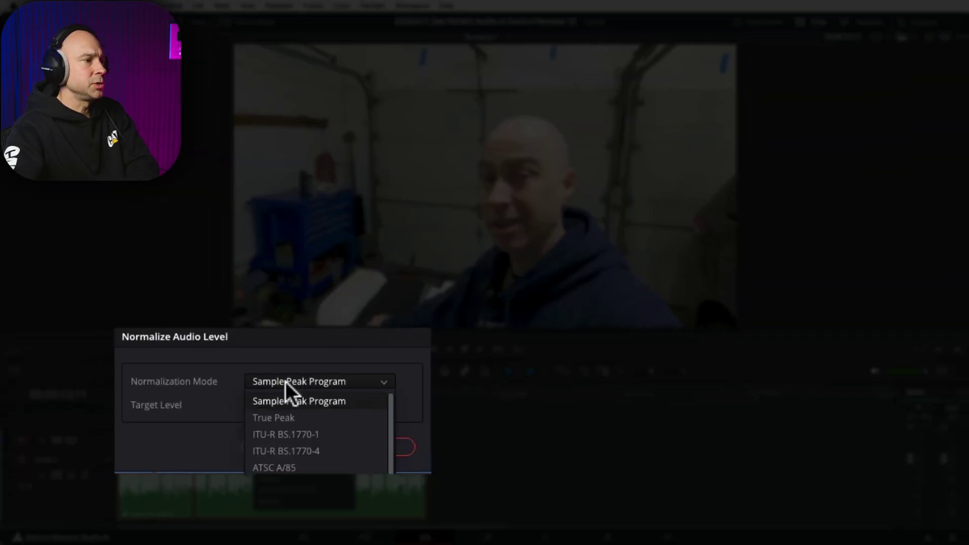
pyautogui.click(337, 403)
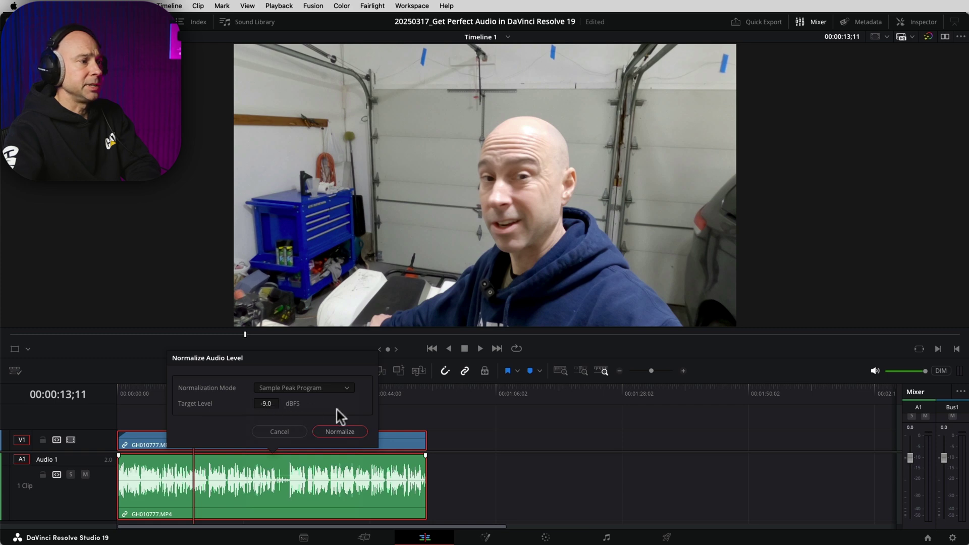
pyautogui.click(340, 431)
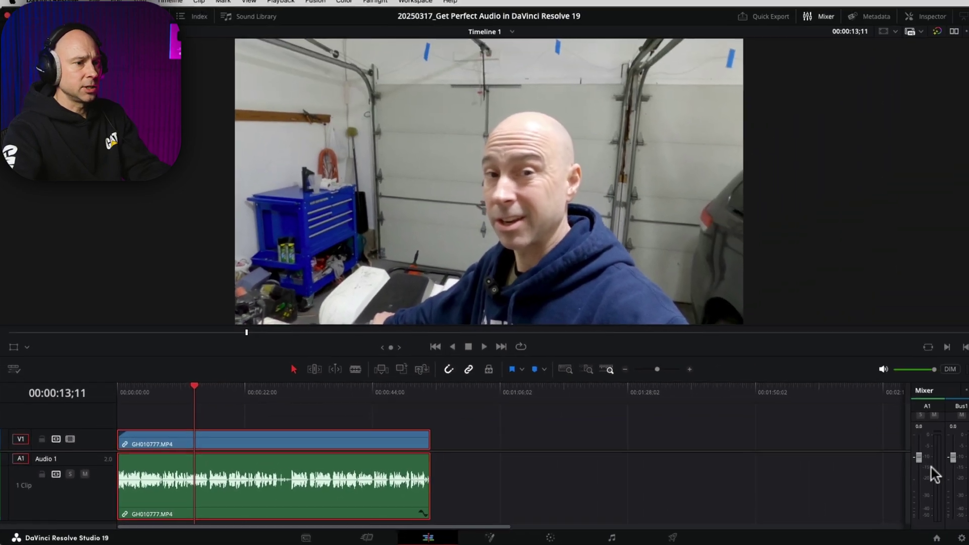
# Play a few seconds of the normalized clip and check the A1 level on the mixer meters
pyautogui.click(930, 465)
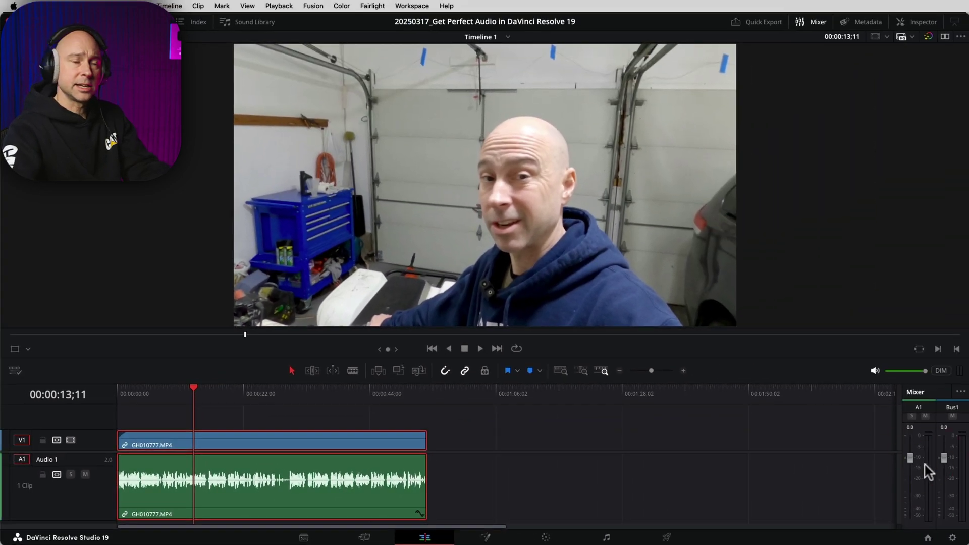
pyautogui.click(919, 459)
pyautogui.click(920, 458)
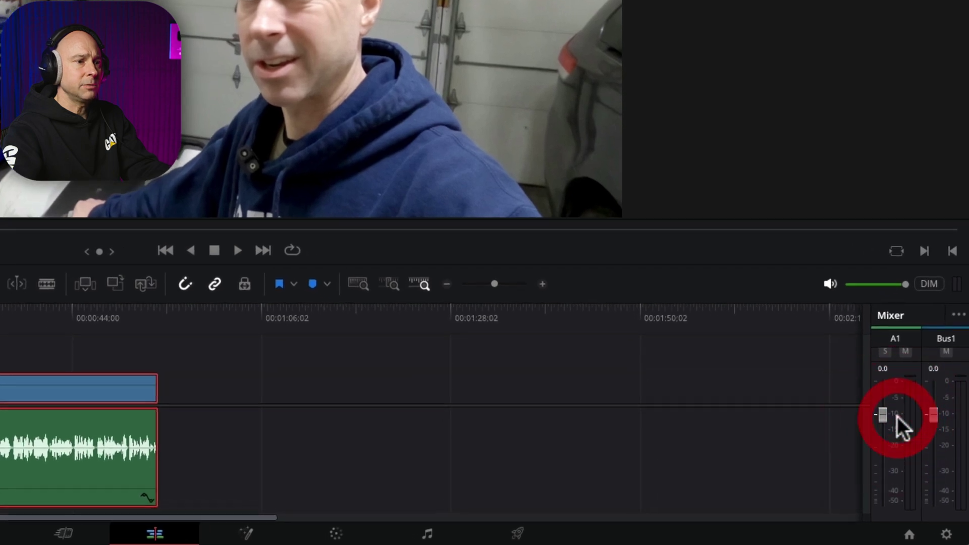
pyautogui.press('space')
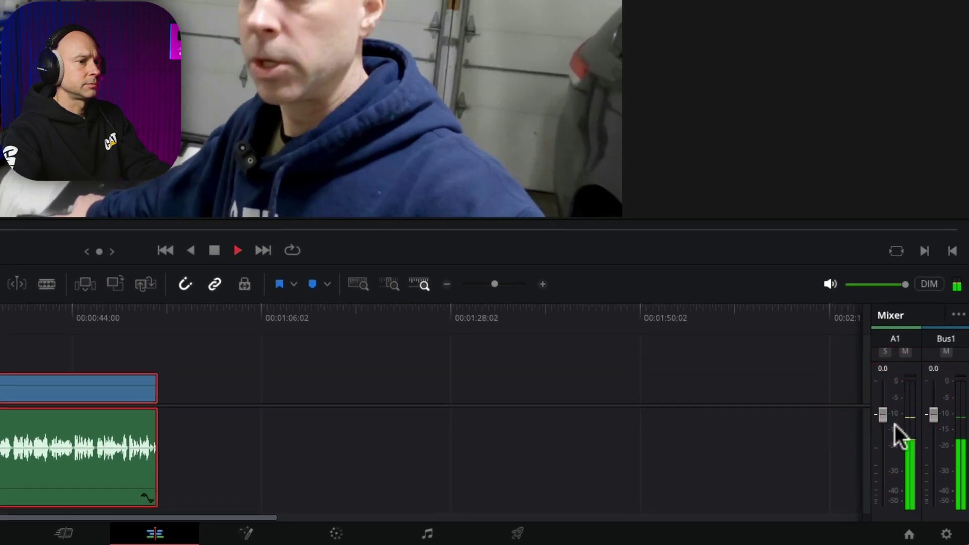
pyautogui.press('space')
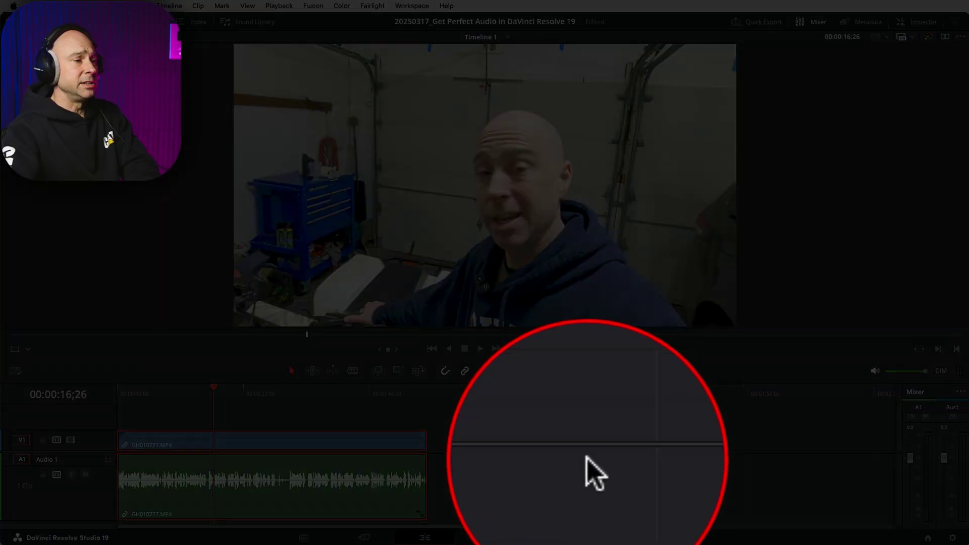
# On the Fairlight page, split the clip at the pause about 29.5 seconds in and move its second audio part onto a new Audio 2 track
pyautogui.click(606, 537)
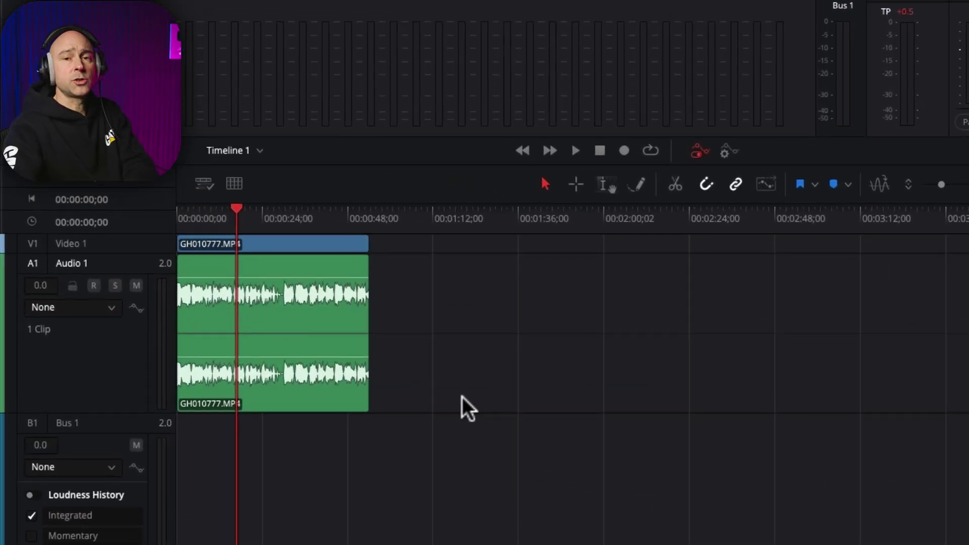
pyautogui.moveTo(232, 206); pyautogui.dragTo(233, 210)
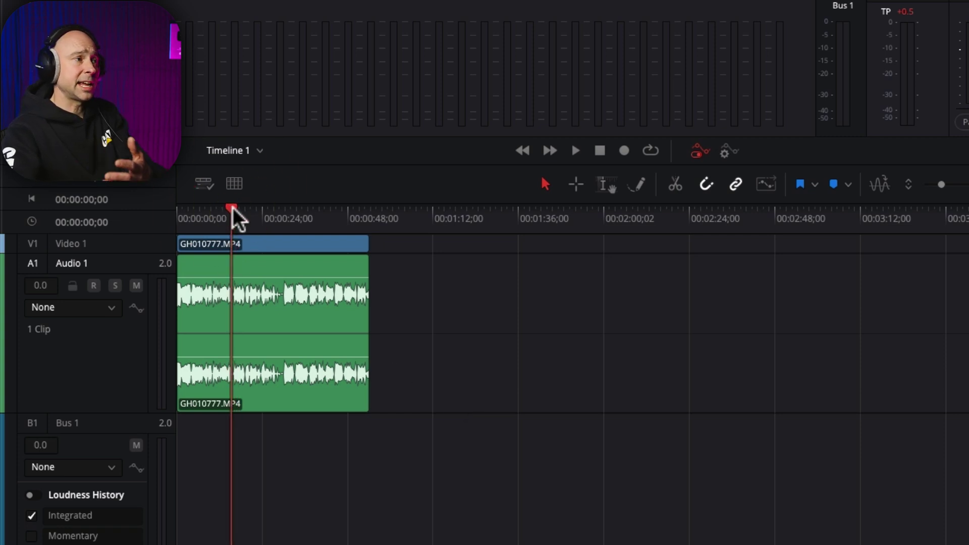
pyautogui.click(320, 212)
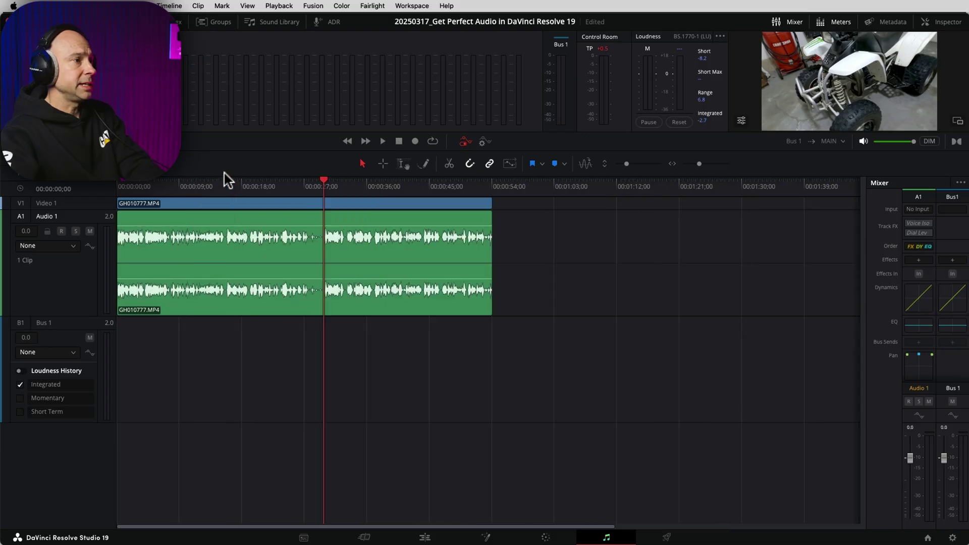
pyautogui.scroll(2, 285, 227)
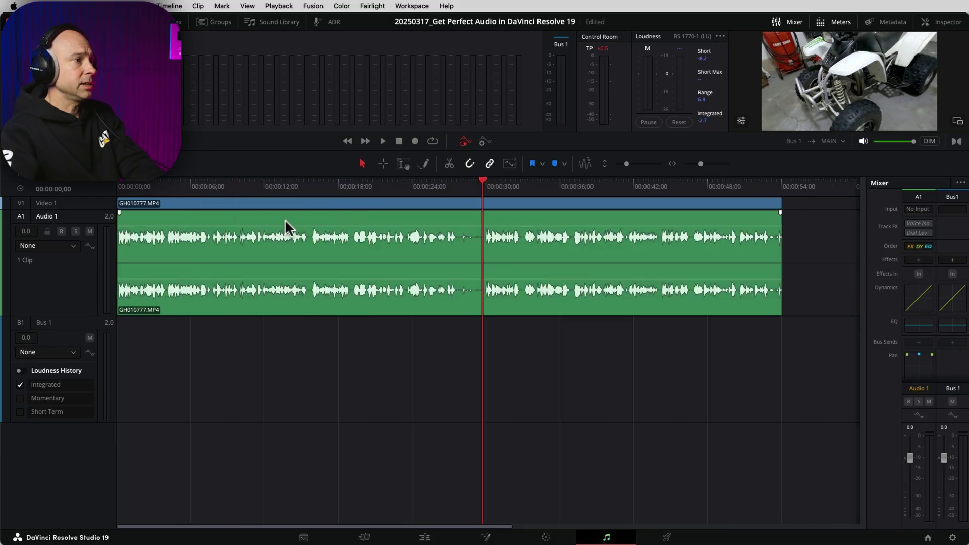
pyautogui.moveTo(488, 182); pyautogui.dragTo(480, 182)
pyautogui.press('super+b')
pyautogui.moveTo(542, 317); pyautogui.dragTo(530, 353)
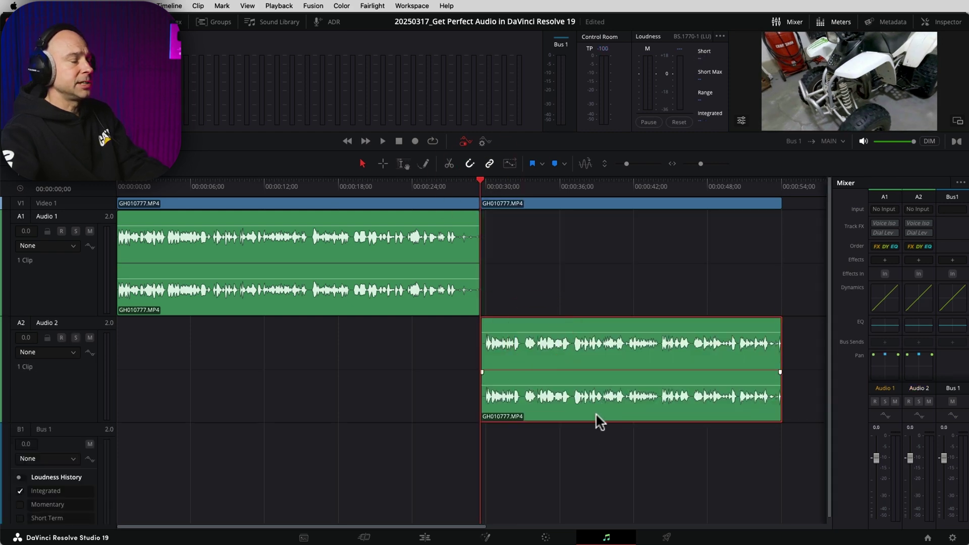
pyautogui.click(426, 414)
# Range-select nearly the whole first clip on Audio 1 and turn on loop playback
pyautogui.click(168, 186)
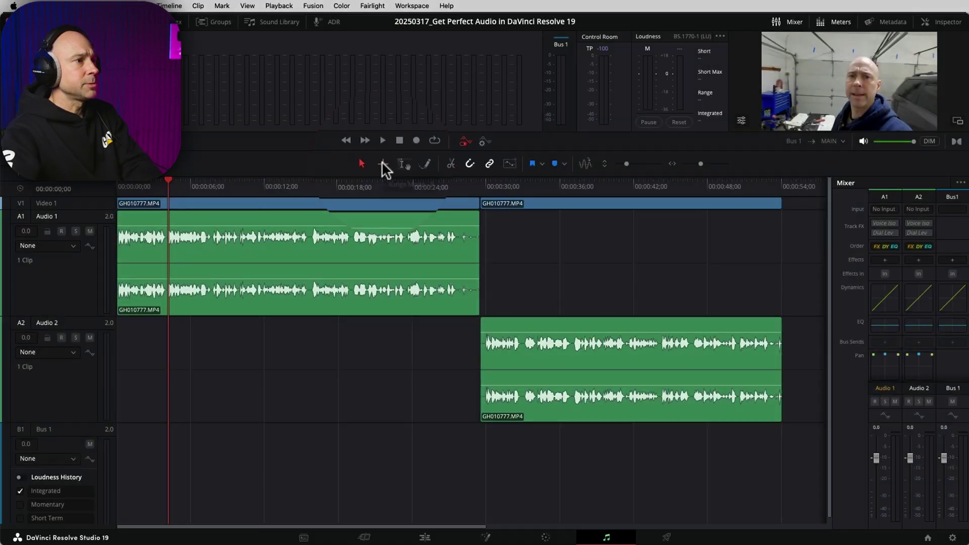
pyautogui.click(383, 164)
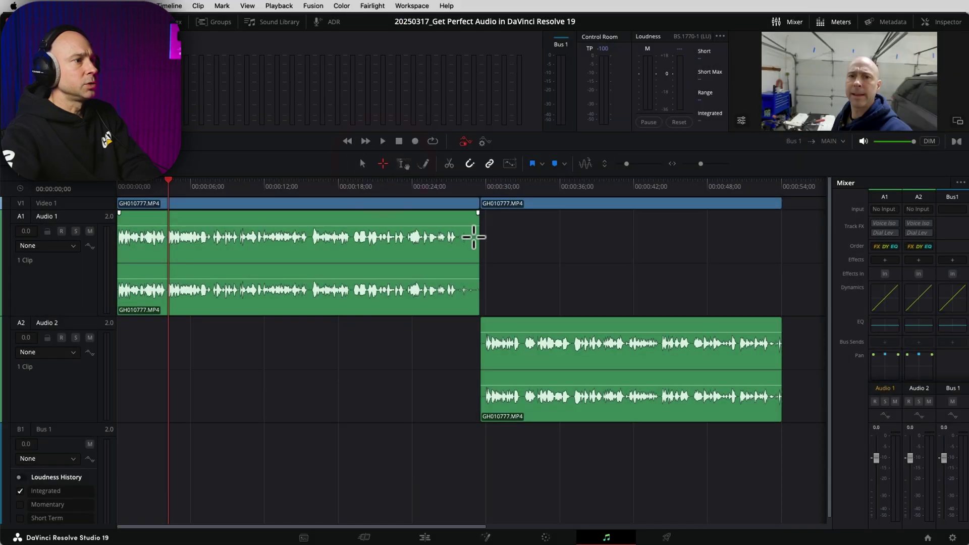
pyautogui.moveTo(471, 218); pyautogui.dragTo(39, 222)
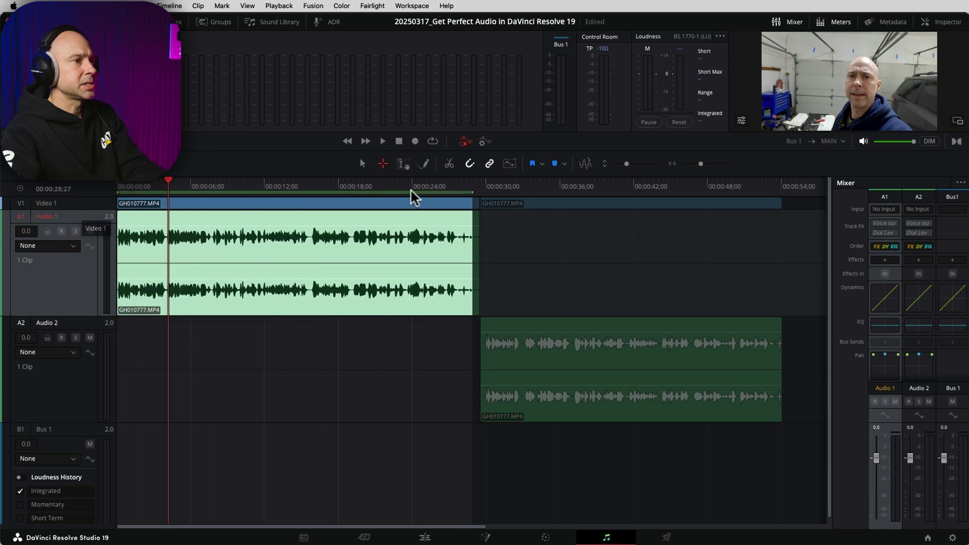
pyautogui.click(433, 142)
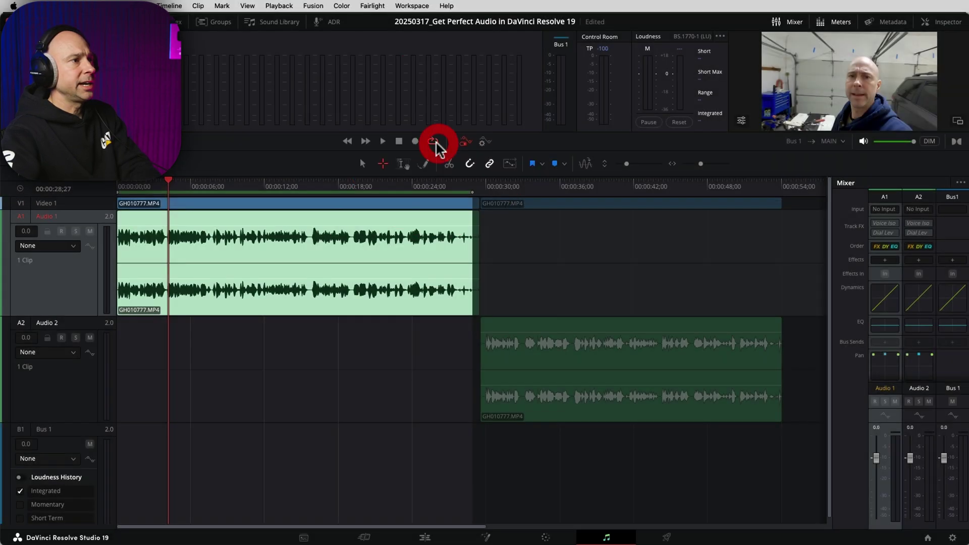
pyautogui.click(433, 142)
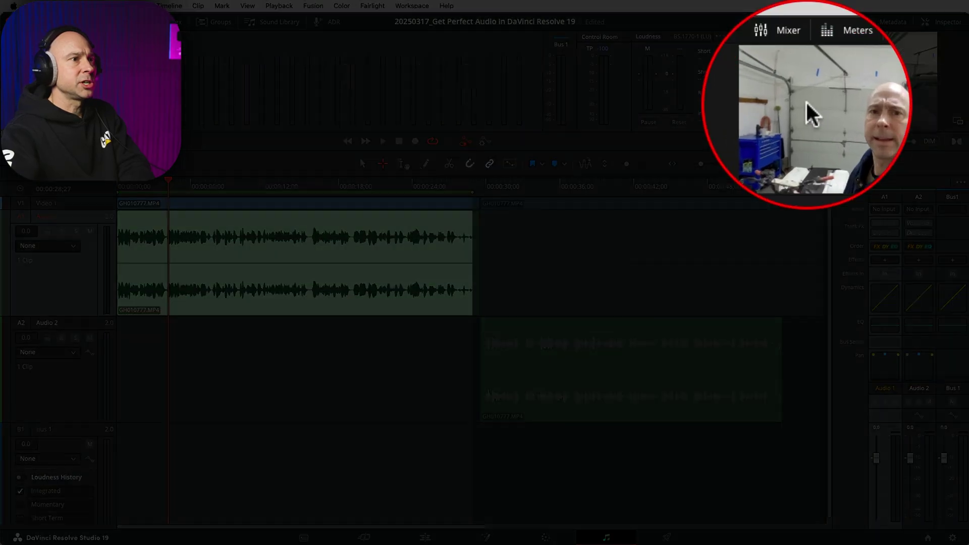
# Set the Audio 1 processing order in the mixer to EQ, DY, FX
pyautogui.click(782, 22)
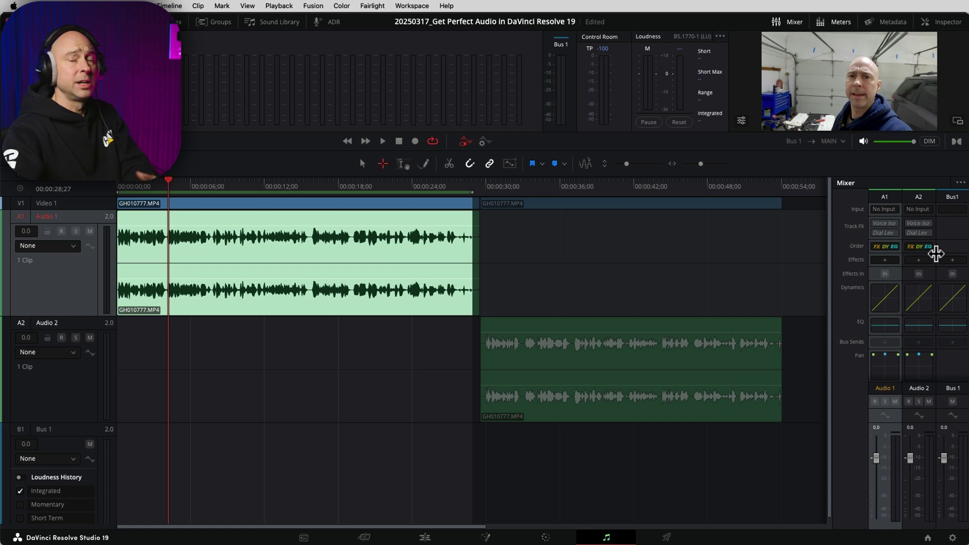
pyautogui.click(960, 184)
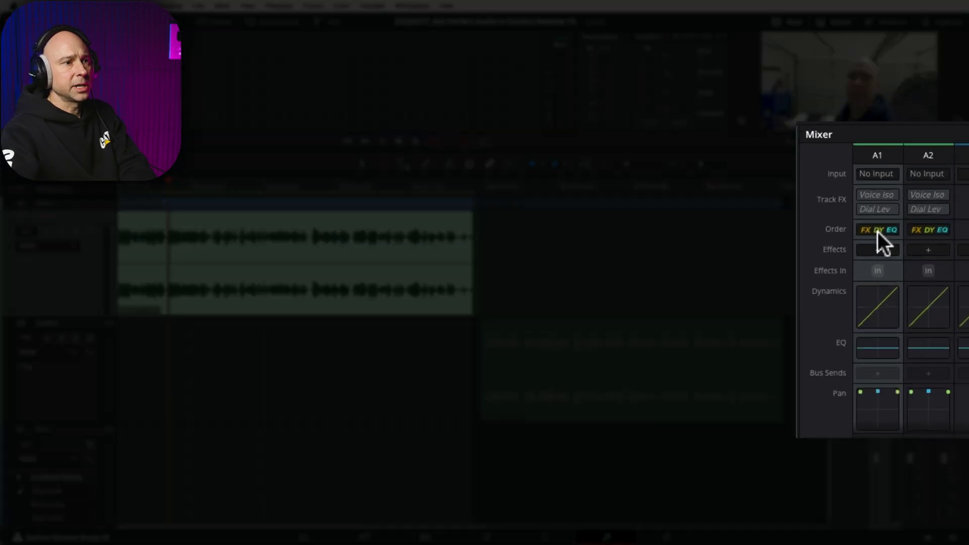
pyautogui.click(884, 247)
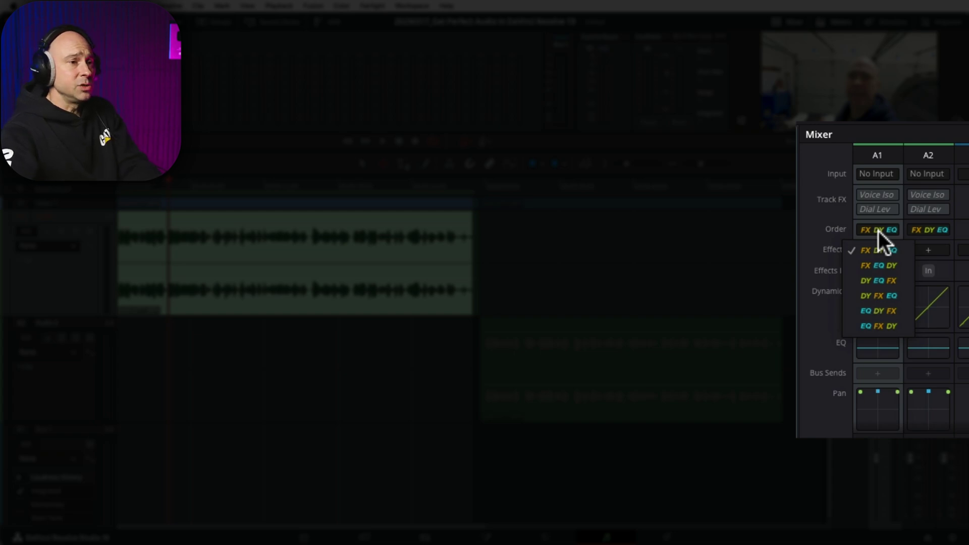
pyautogui.click(890, 310)
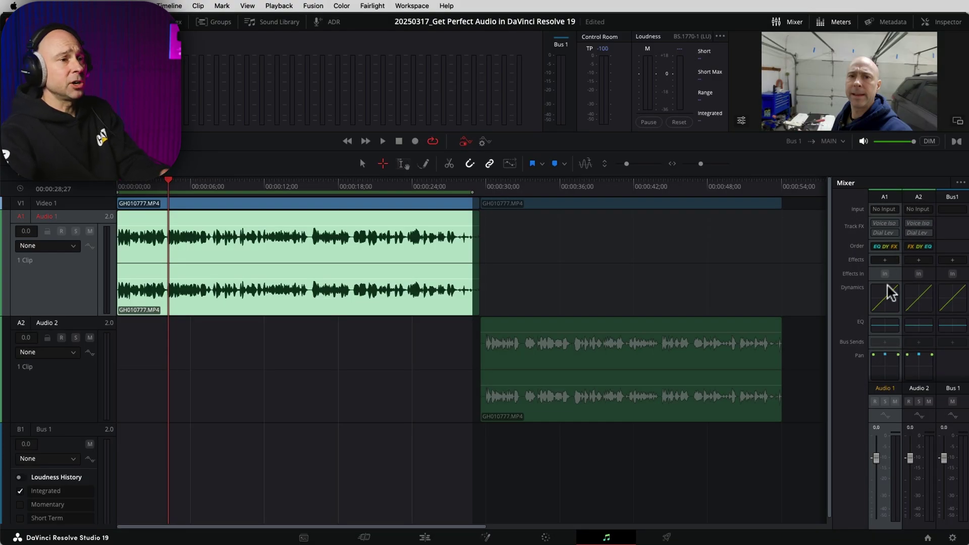
# Enable Band 1 in the Audio 1 equalizer and set its low-cut frequency to 127 Hz while listening to the audio
pyautogui.click(880, 328)
pyautogui.click(886, 328)
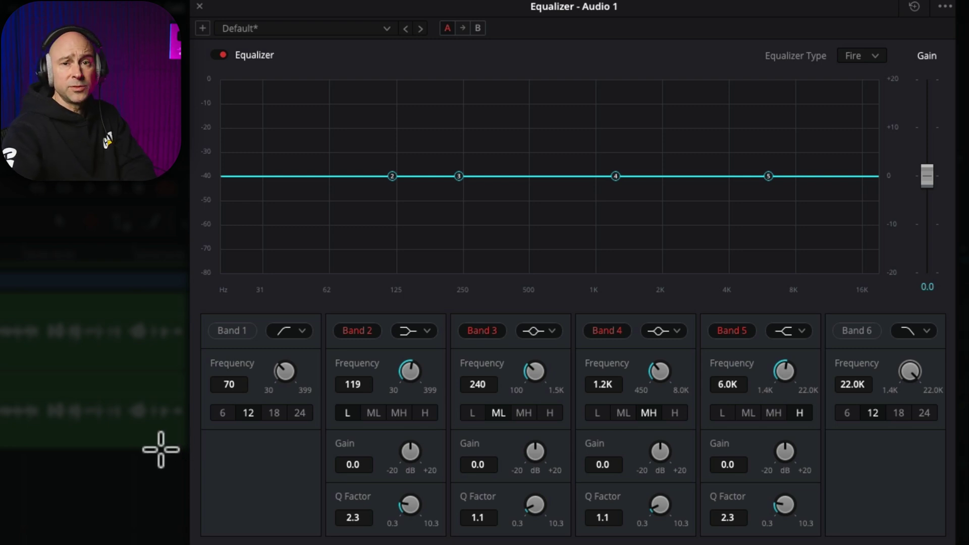
pyautogui.click(231, 333)
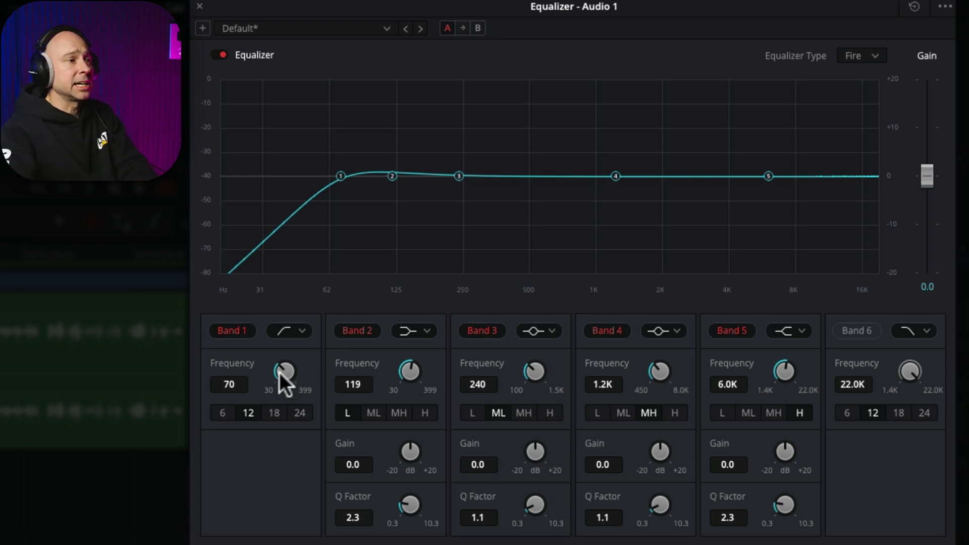
pyautogui.moveTo(281, 372); pyautogui.dragTo(345, 362)
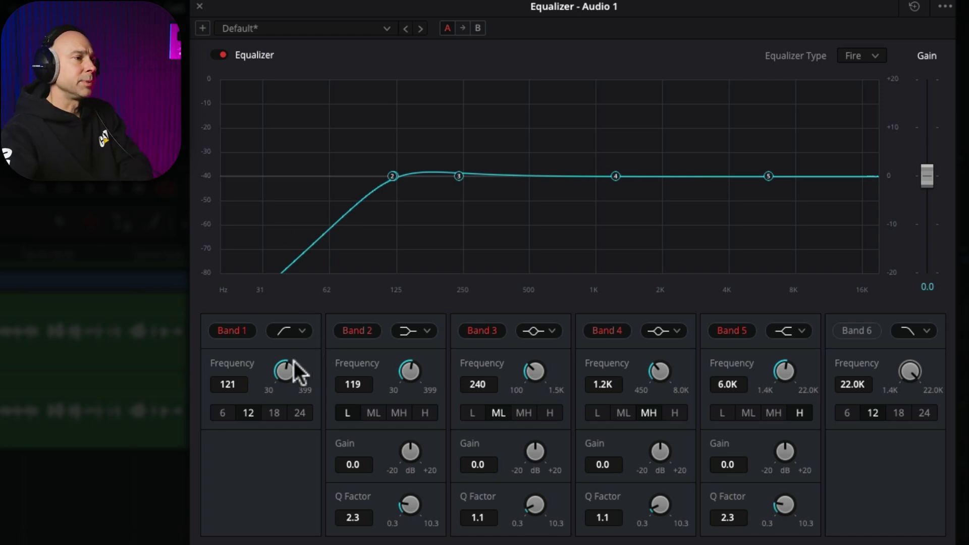
pyautogui.moveTo(285, 371)
pyautogui.mouseDown()
pyautogui.moveTo(259, 373)
pyautogui.moveTo(313, 370)
pyautogui.moveTo(295, 376)
pyautogui.mouseUp()
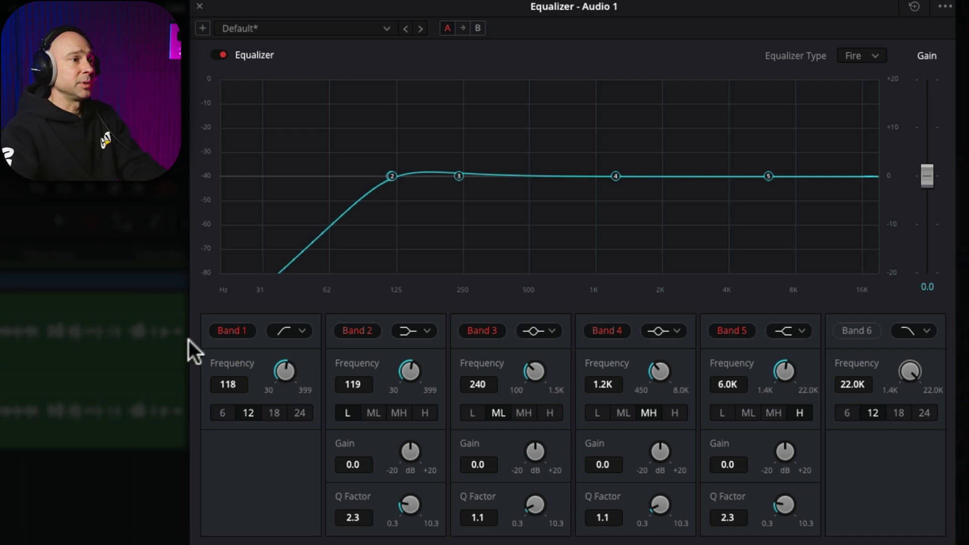
pyautogui.press('space')
pyautogui.moveTo(288, 377)
pyautogui.mouseDown()
pyautogui.moveTo(274, 373)
pyautogui.moveTo(390, 353)
pyautogui.moveTo(280, 366)
pyautogui.moveTo(359, 358)
pyautogui.moveTo(401, 366)
pyautogui.moveTo(273, 367)
pyautogui.mouseUp()
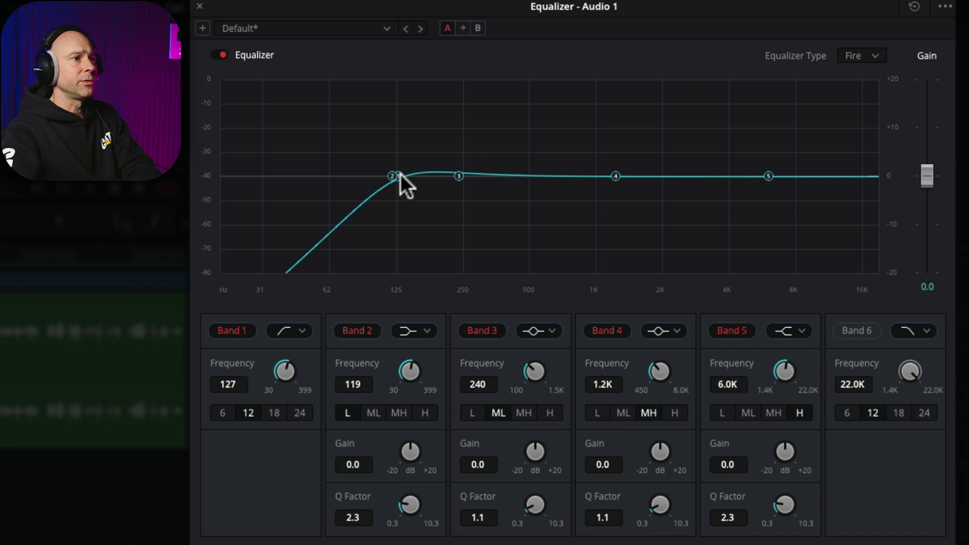
# Set equalizer Band 3 on Audio 1 to 370 Hz with a gain of -8.8 dB
pyautogui.moveTo(458, 176); pyautogui.dragTo(499, 219)
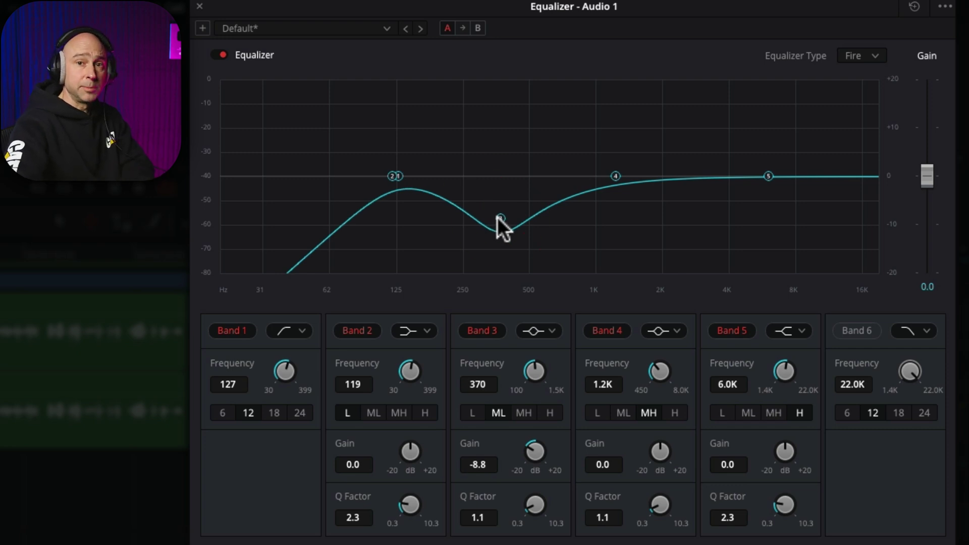
# Reduce Band 3's cut to -0.7 dB and make Band 2 a bell filter at 247 Hz with a gain of +1.1 dB
pyautogui.moveTo(499, 218); pyautogui.dragTo(501, 179)
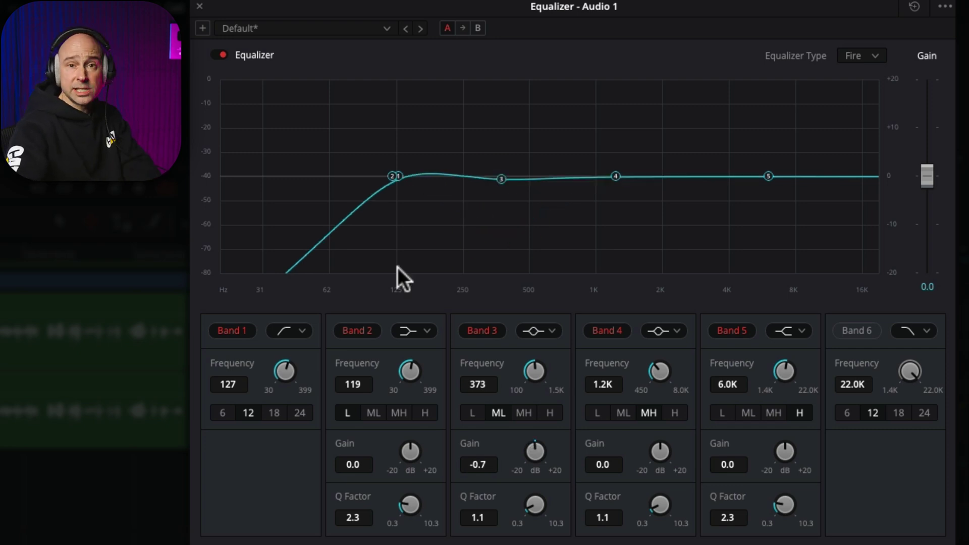
pyautogui.moveTo(392, 172); pyautogui.dragTo(472, 172)
pyautogui.click(407, 332)
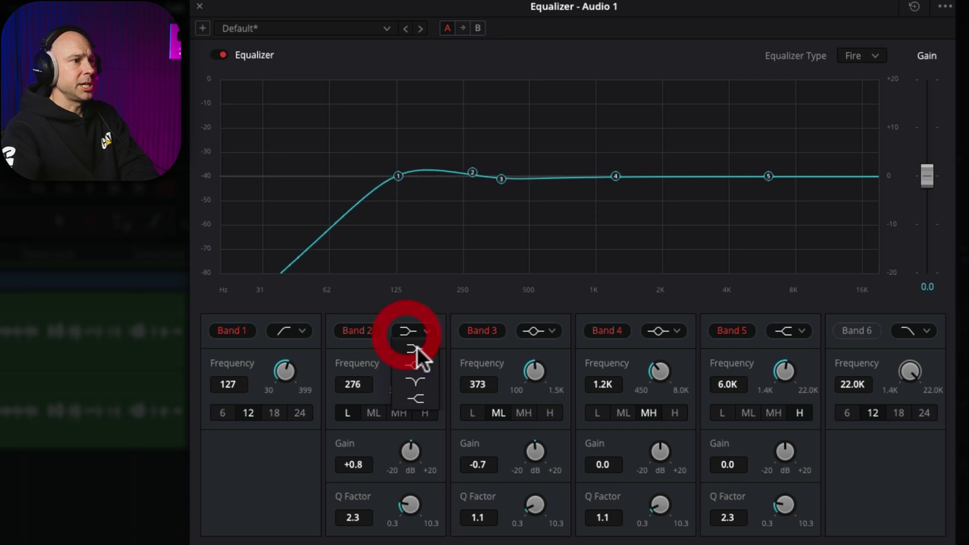
pyautogui.click(424, 366)
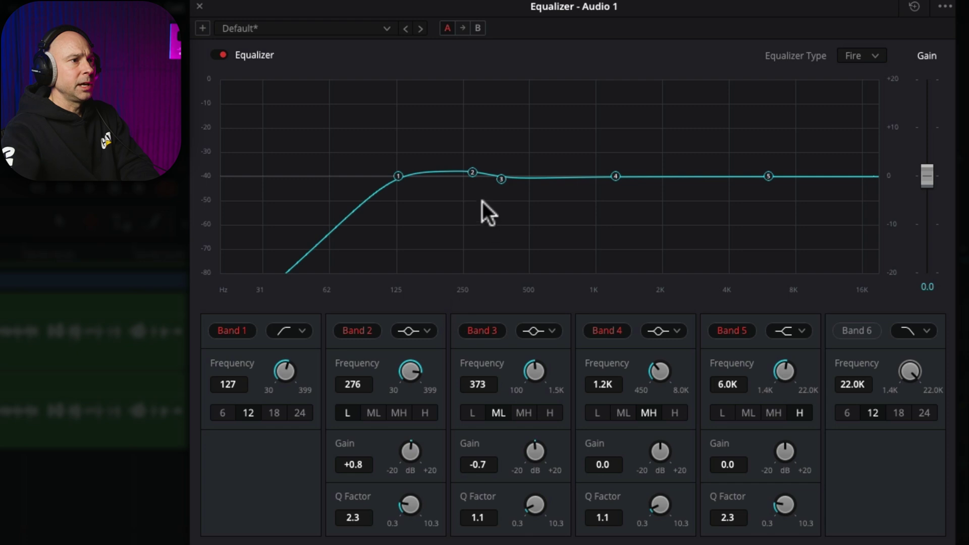
pyautogui.moveTo(472, 172)
pyautogui.mouseDown()
pyautogui.moveTo(487, 122)
pyautogui.moveTo(458, 98)
pyautogui.moveTo(557, 117)
pyautogui.moveTo(424, 136)
pyautogui.moveTo(461, 169)
pyautogui.mouseUp()
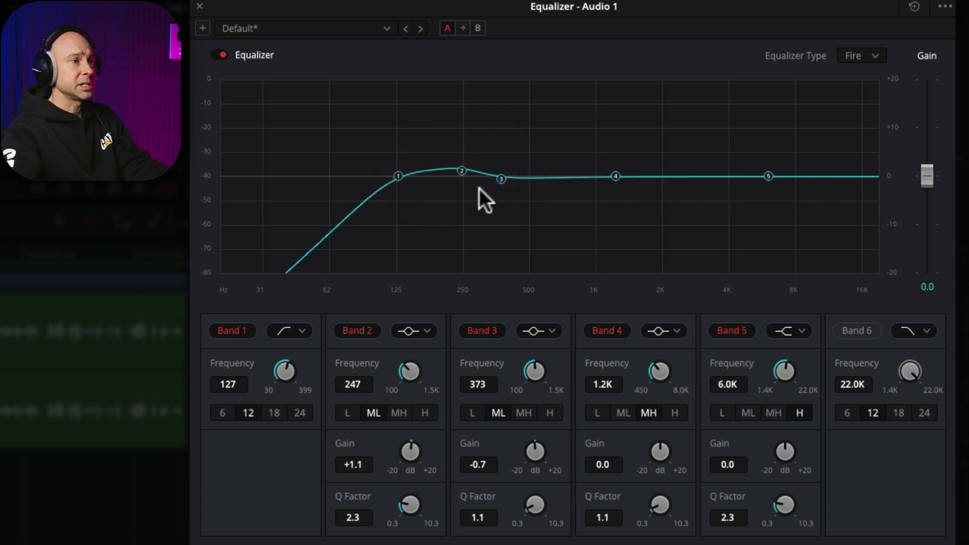
# Move Band 2 to 324 Hz with a gain of -4.4 dB and a Q factor of 1.5 while the audio plays
pyautogui.press('space')
pyautogui.moveTo(461, 171); pyautogui.dragTo(486, 196)
pyautogui.scroll(-5, 486, 199)
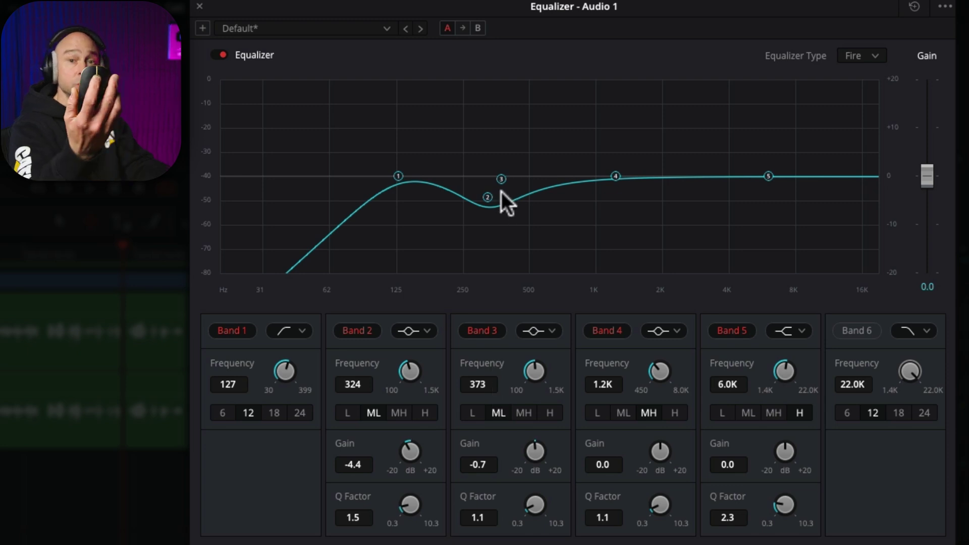
# Try narrow and wide Q factors on Band 2, settling on 1.3, and set Band 3's Q factor to 0.3
pyautogui.scroll(8, 487, 198)
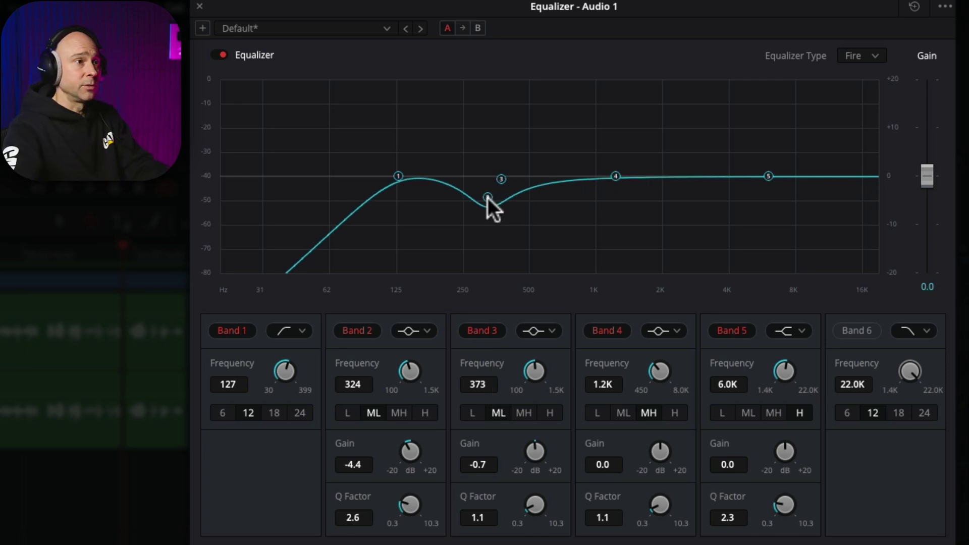
pyautogui.scroll(-5, 487, 198)
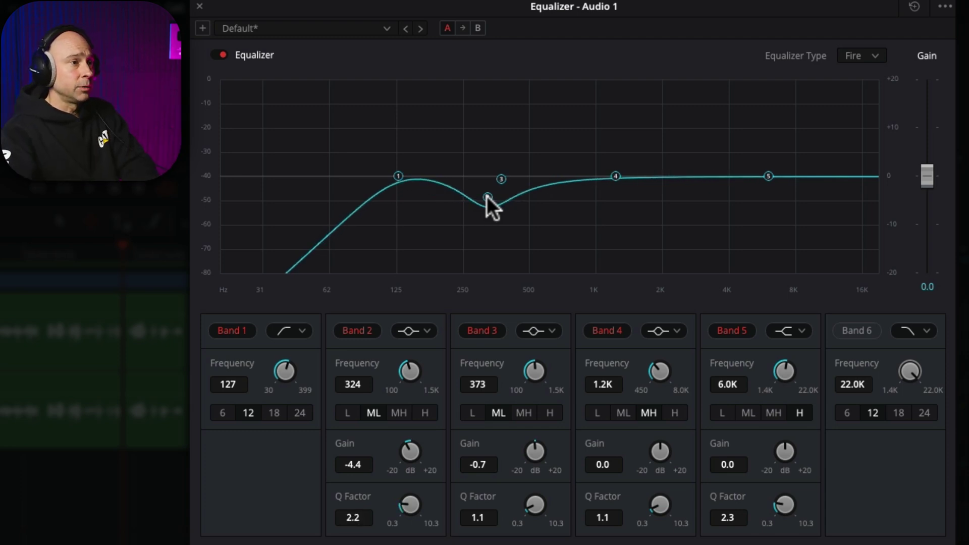
pyautogui.moveTo(532, 504); pyautogui.dragTo(392, 501)
pyautogui.scroll(-4, 415, 499)
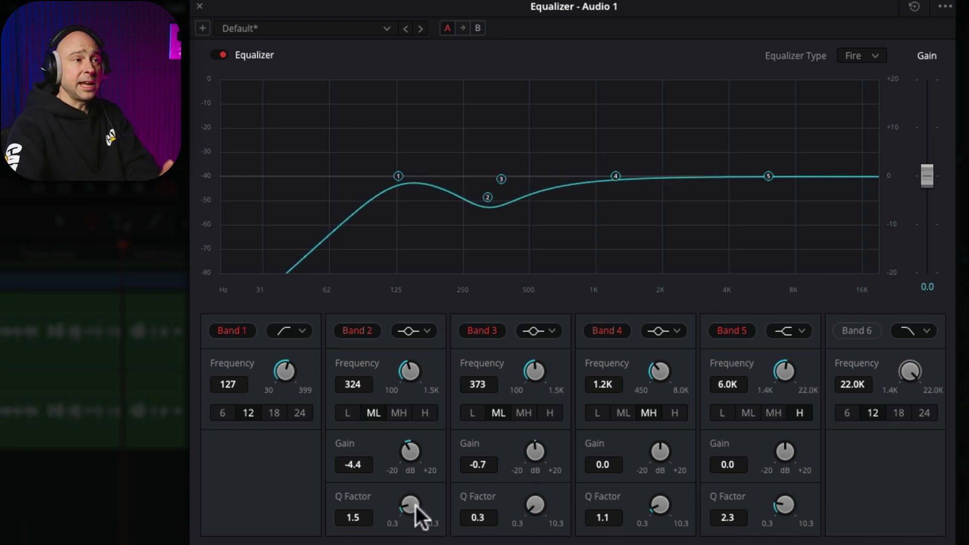
pyautogui.moveTo(413, 509); pyautogui.dragTo(656, 507)
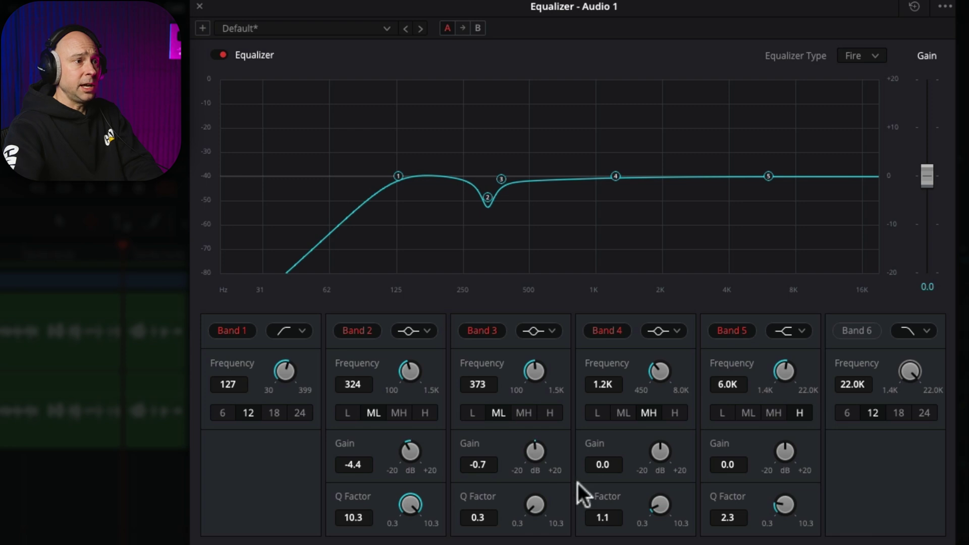
pyautogui.moveTo(411, 498); pyautogui.dragTo(142, 514)
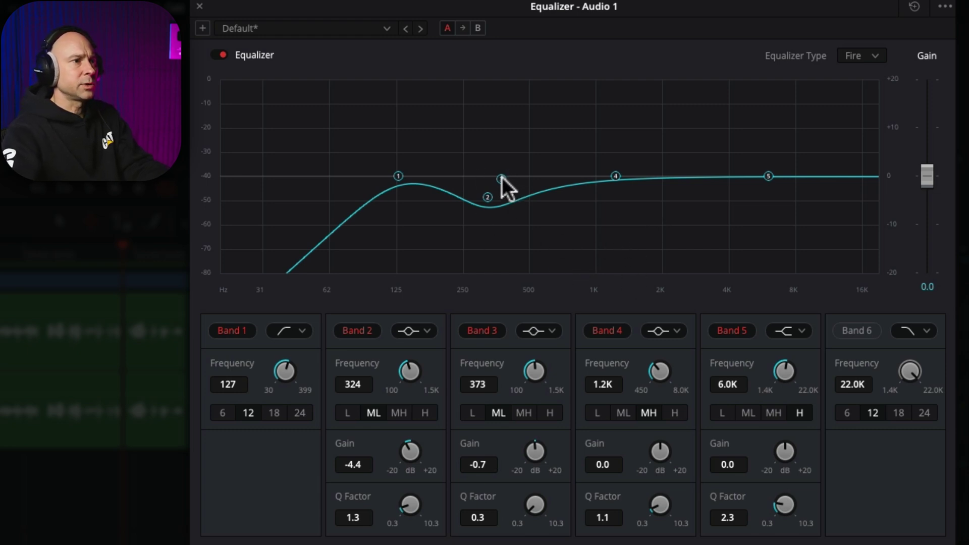
# Set Band 3 to 1.1 kHz with a gain of -5.7 dB while listening to the audio
pyautogui.press('space')
pyautogui.moveTo(501, 177); pyautogui.dragTo(603, 202)
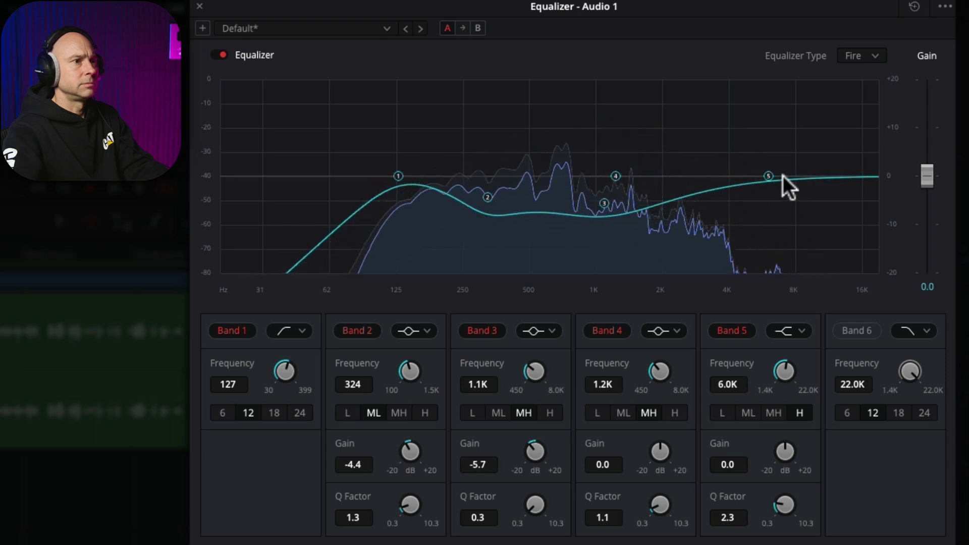
pyautogui.press('space')
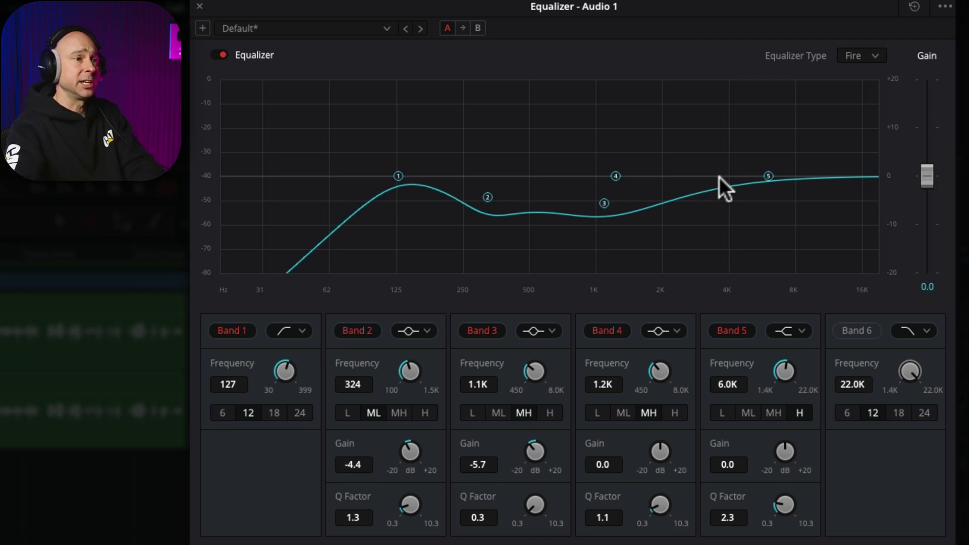
# Set Band 4 to 2.6 kHz at +0.3 dB and Band 5 to a bell at 5.5 kHz, +3.0 dB, Q factor 0.3
pyautogui.moveTo(768, 175)
pyautogui.mouseDown()
pyautogui.moveTo(703, 156)
pyautogui.moveTo(789, 163)
pyautogui.moveTo(779, 160)
pyautogui.mouseUp()
pyautogui.moveTo(616, 175); pyautogui.dragTo(689, 172)
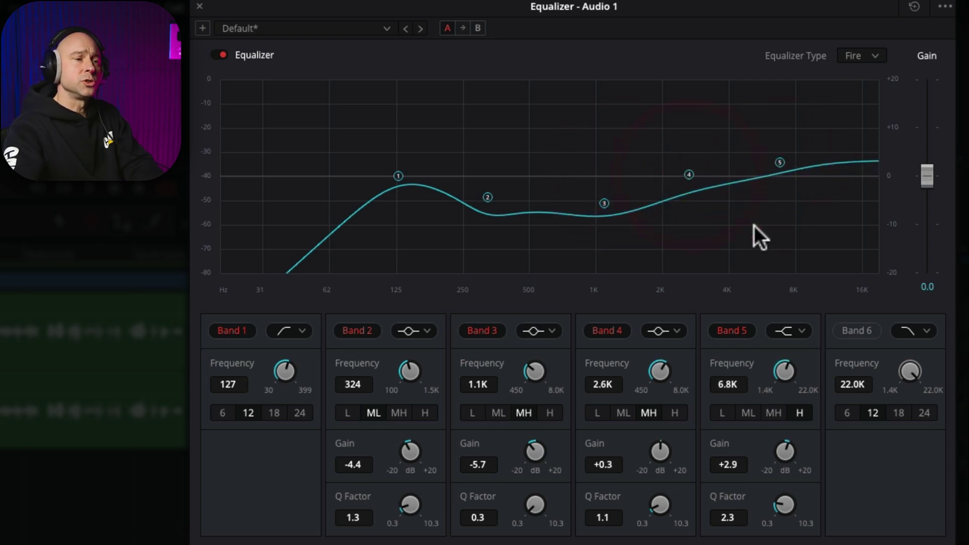
pyautogui.click(785, 329)
pyautogui.click(794, 368)
pyautogui.moveTo(787, 171); pyautogui.dragTo(756, 172)
pyautogui.scroll(-5, 760, 158)
pyautogui.scroll(-3, 761, 159)
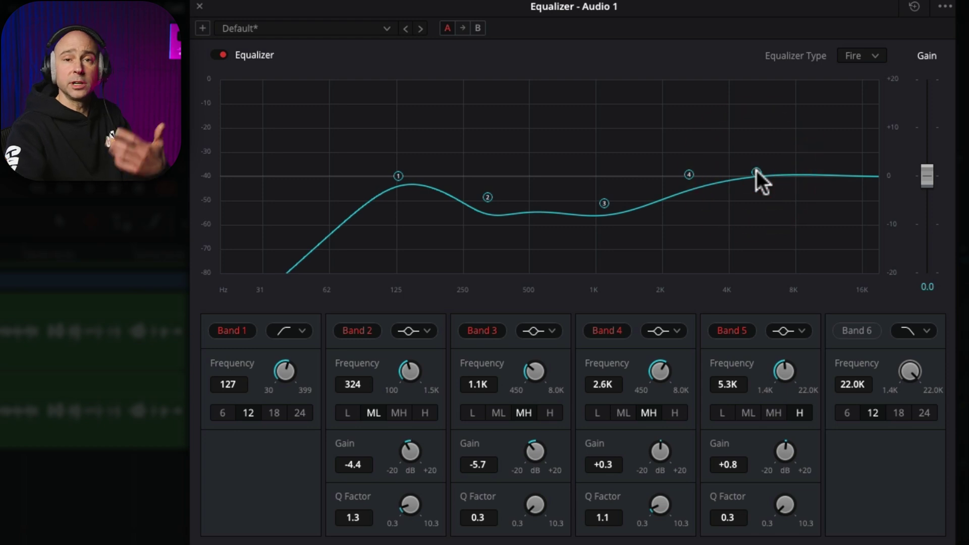
pyautogui.moveTo(756, 172)
pyautogui.mouseDown()
pyautogui.moveTo(741, 150)
pyautogui.moveTo(744, 102)
pyautogui.moveTo(757, 238)
pyautogui.moveTo(749, 155)
pyautogui.moveTo(762, 166)
pyautogui.mouseUp()
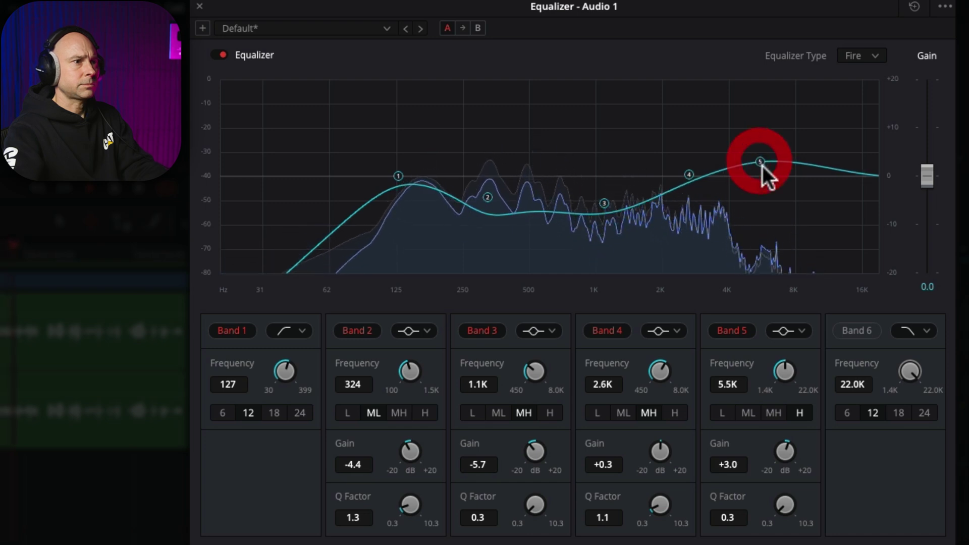
# Enable Band 6 with its high-cut frequency at 15.3 kHz and compare the audio with the equalizer off and on
pyautogui.click(857, 331)
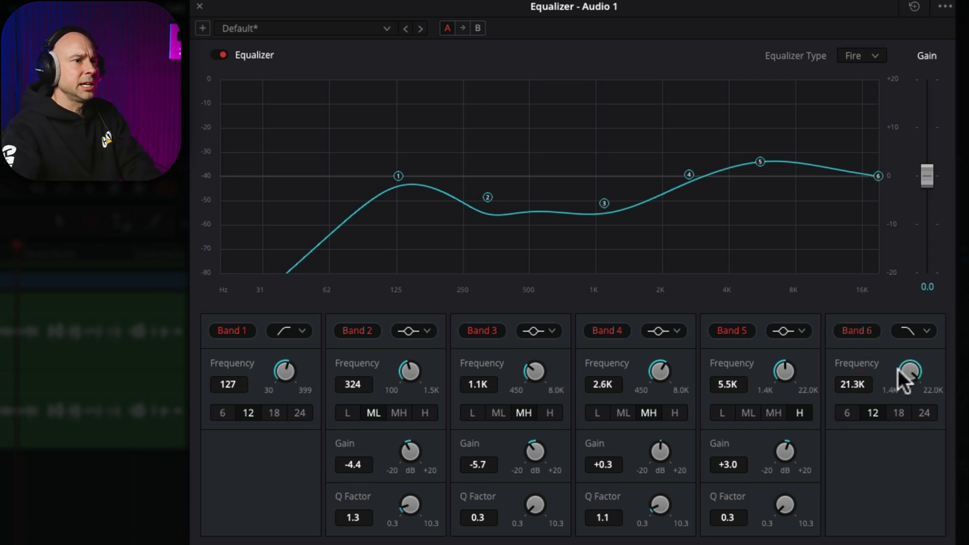
pyautogui.moveTo(863, 369); pyautogui.dragTo(854, 392)
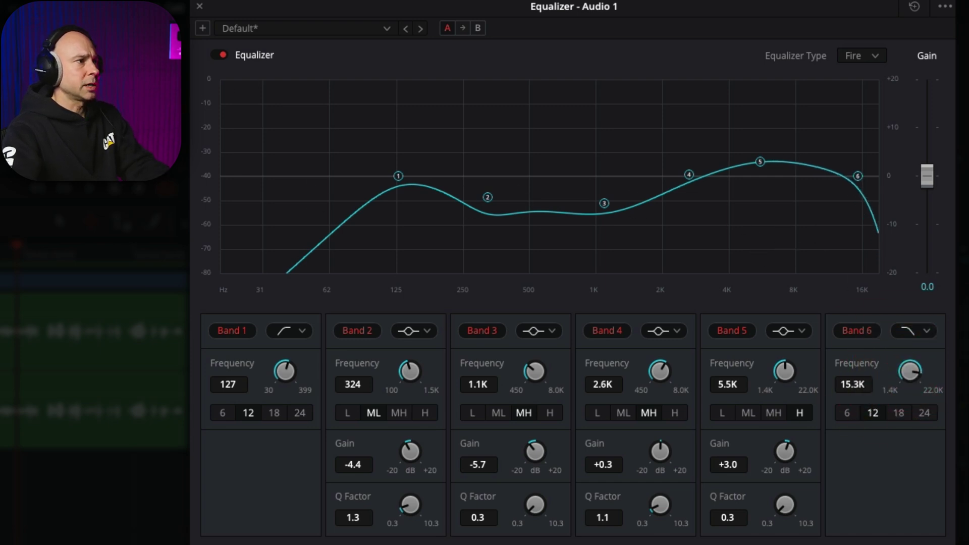
pyautogui.click(220, 54)
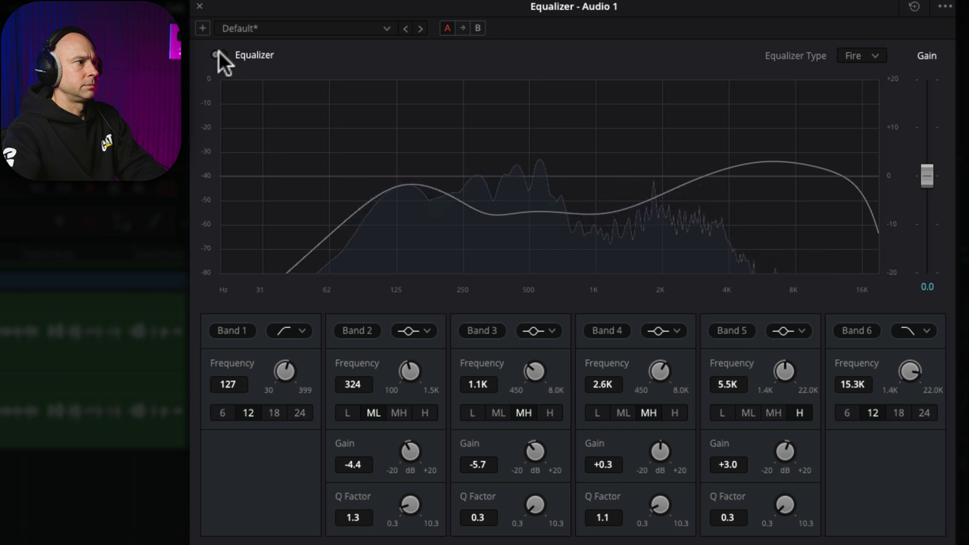
pyautogui.click(220, 54)
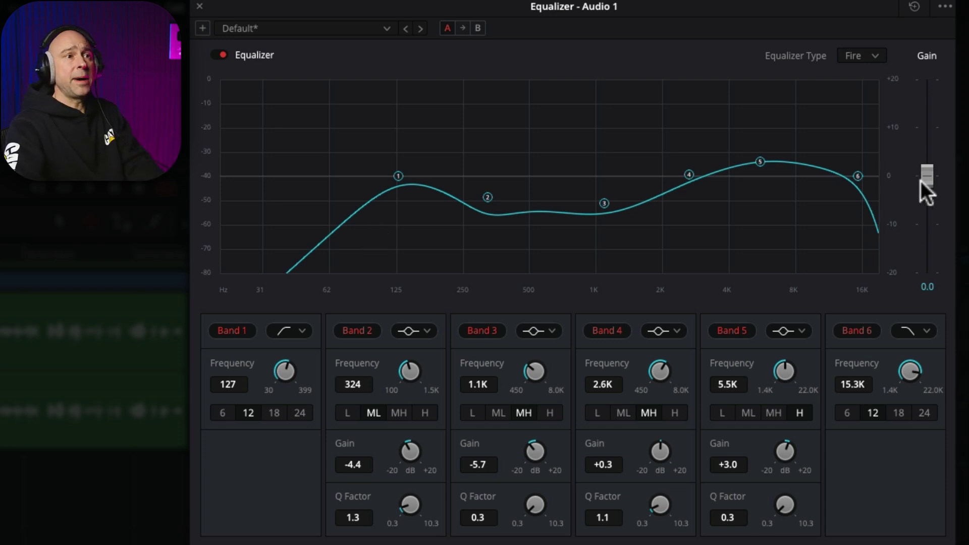
# Raise the Audio 1 equalizer's overall gain to 5.3 dB while monitoring the track level during playback
pyautogui.moveTo(927, 174)
pyautogui.mouseDown()
pyautogui.moveTo(931, 137)
pyautogui.moveTo(933, 179)
pyautogui.mouseUp()
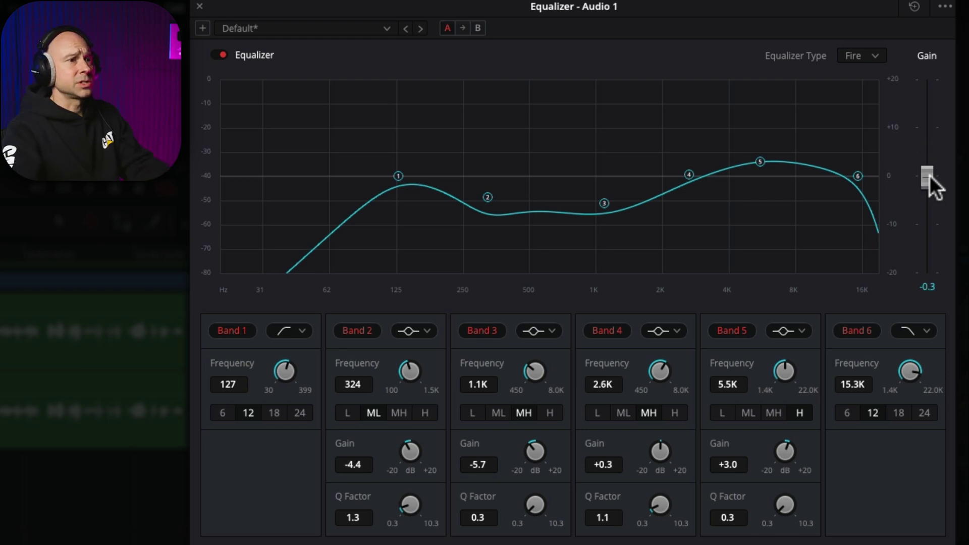
pyautogui.press('space')
pyautogui.moveTo(927, 176); pyautogui.dragTo(925, 160)
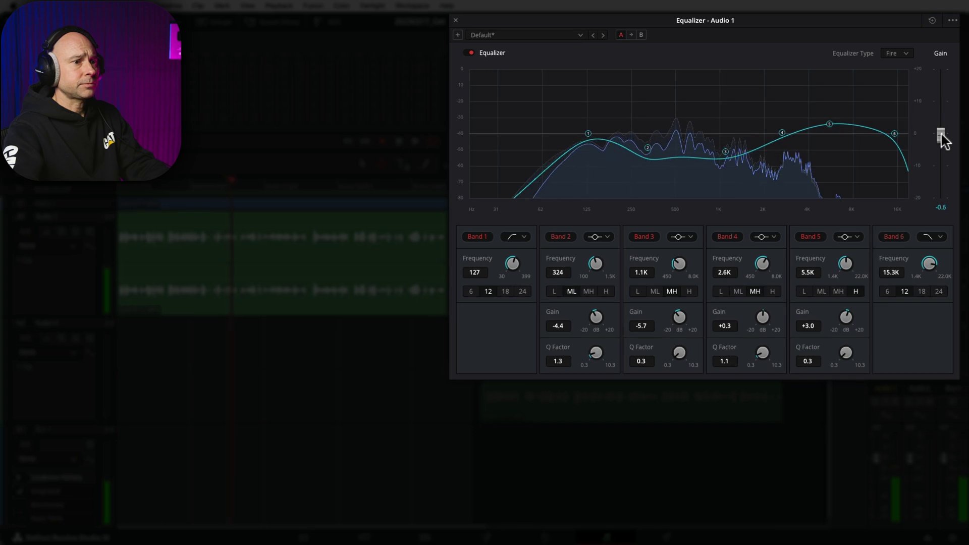
pyautogui.moveTo(938, 125); pyautogui.dragTo(938, 117)
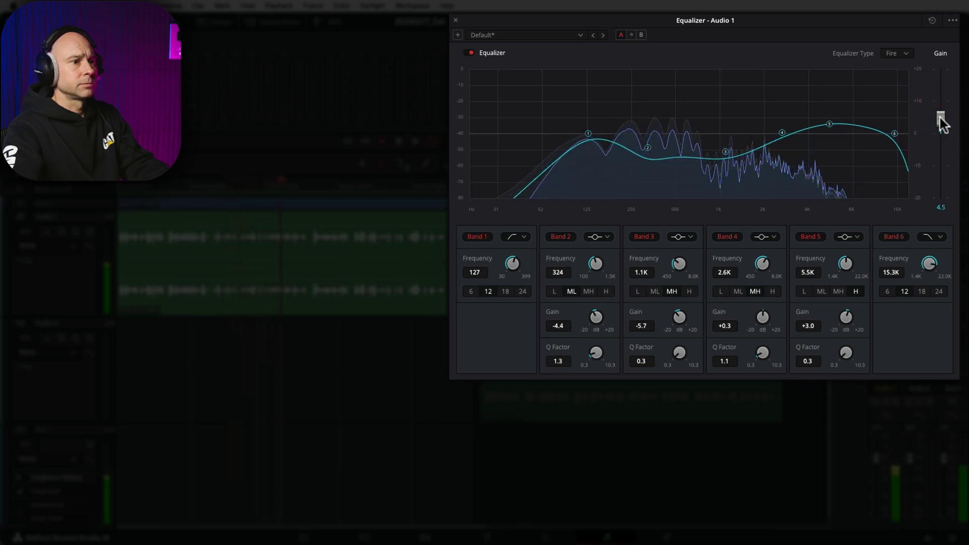
pyautogui.moveTo(940, 124); pyautogui.dragTo(939, 119)
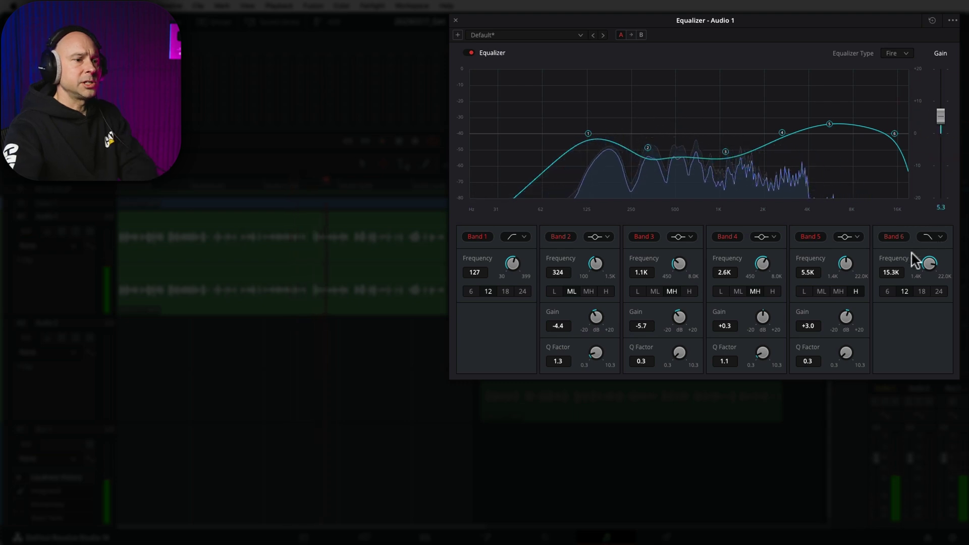
pyautogui.click(888, 463)
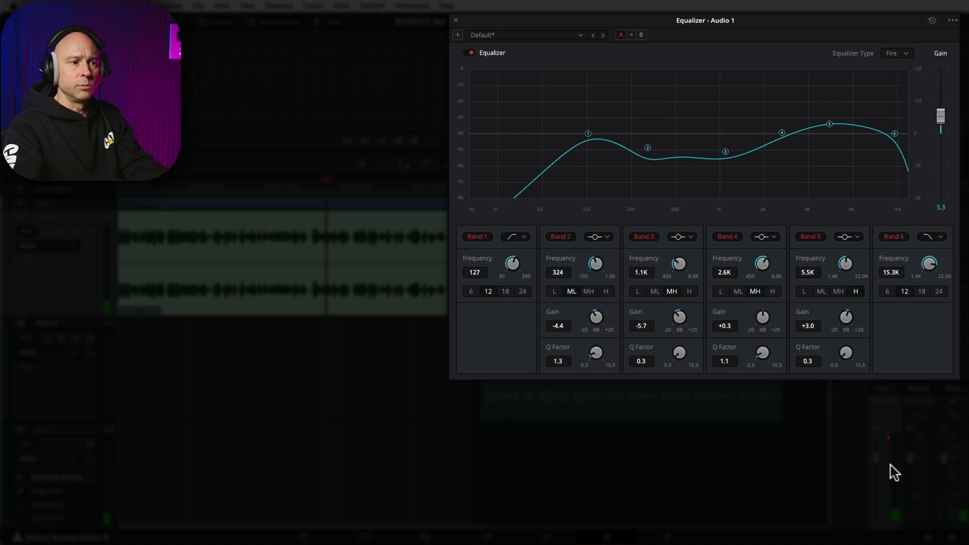
pyautogui.click(889, 464)
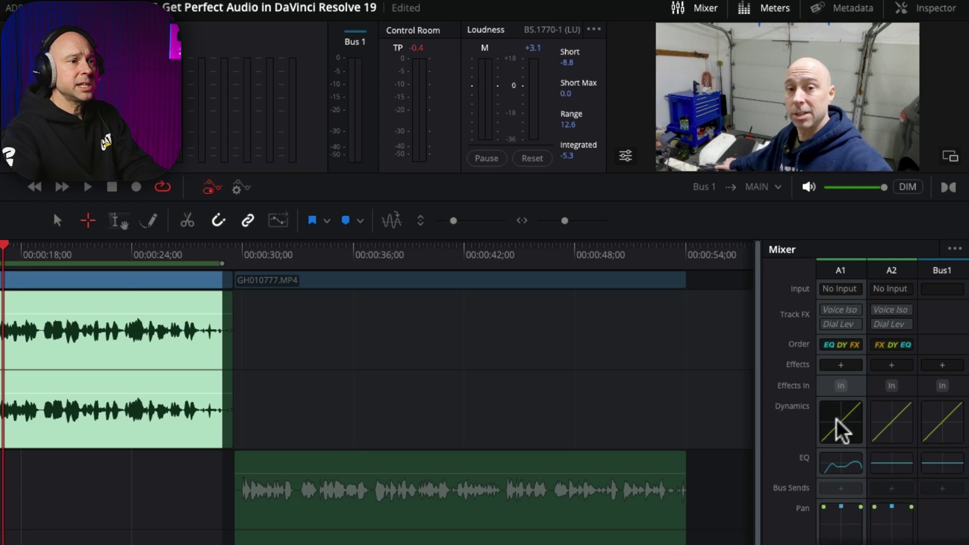
# Open the Audio 1 dynamics from the mixer and load the Dialog - Compression preset
pyautogui.doubleClick(829, 413)
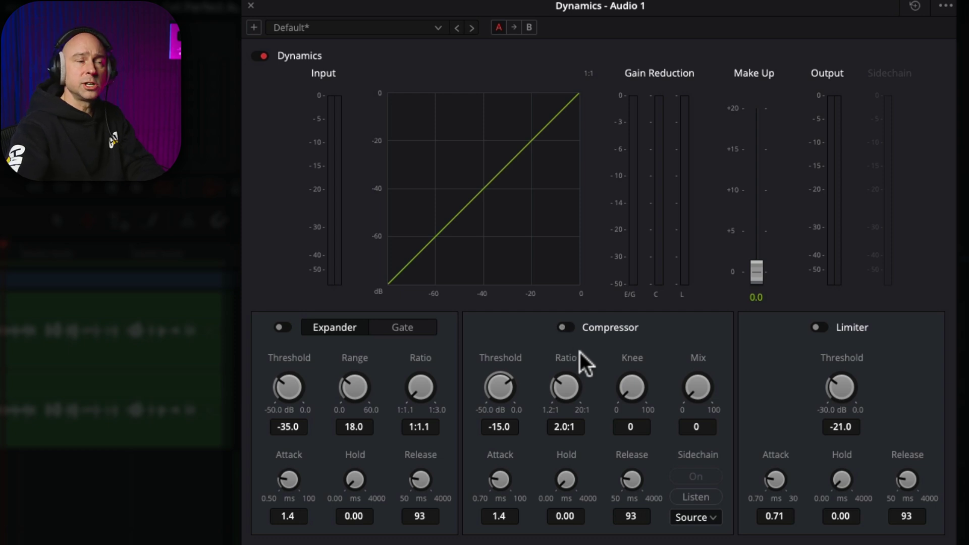
pyautogui.click(438, 28)
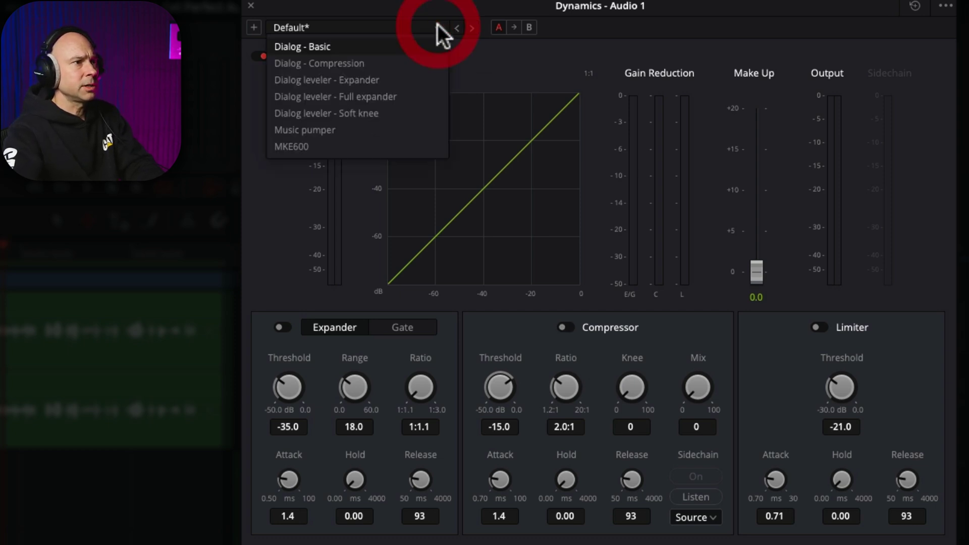
pyautogui.click(361, 65)
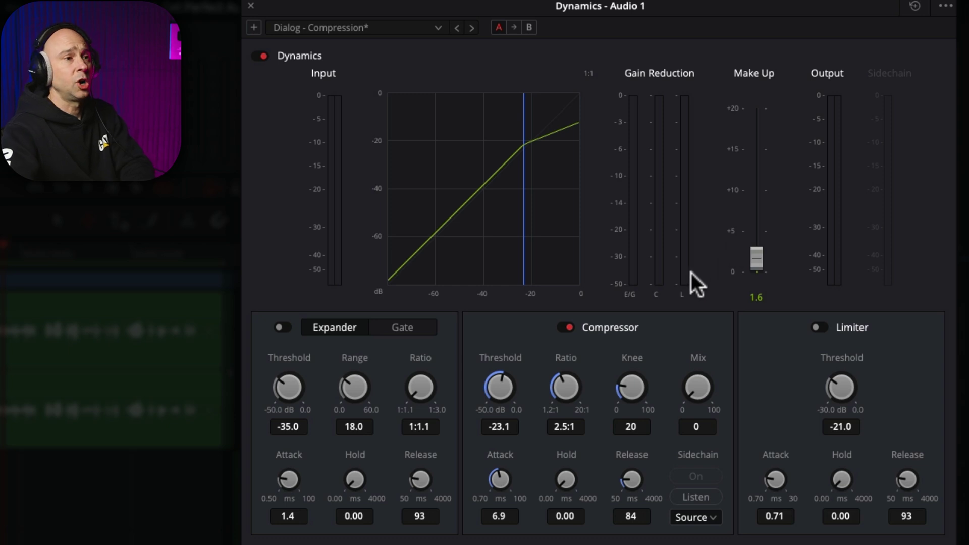
# Set the compressor threshold to -24.0 dB and the make-up gain to 2.9 dB while the audio plays
pyautogui.click(659, 150)
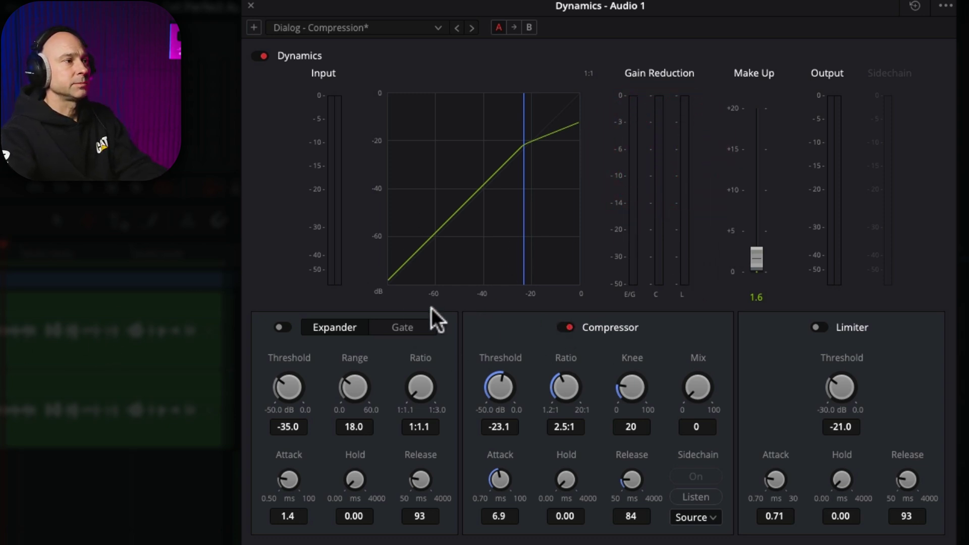
pyautogui.press('space')
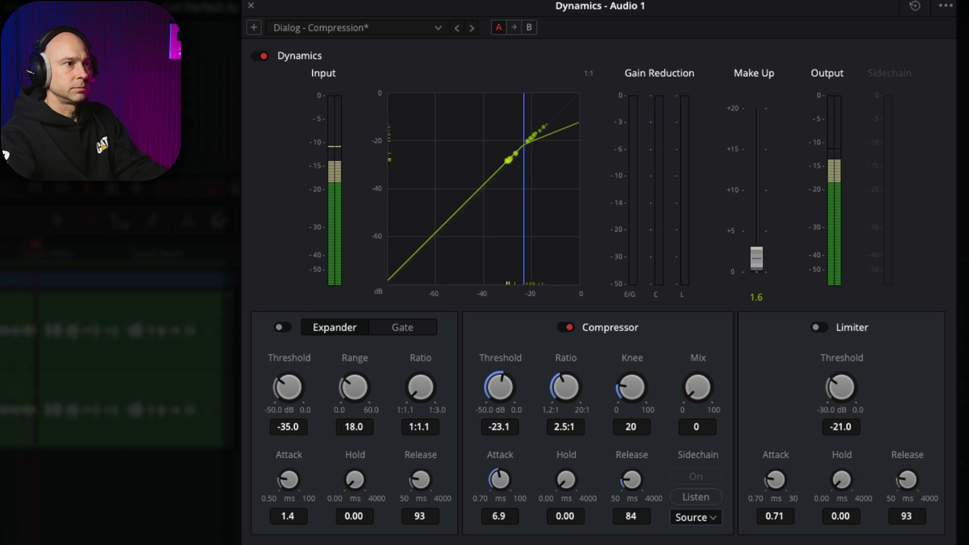
pyautogui.click(565, 384)
pyautogui.moveTo(501, 388); pyautogui.dragTo(492, 388)
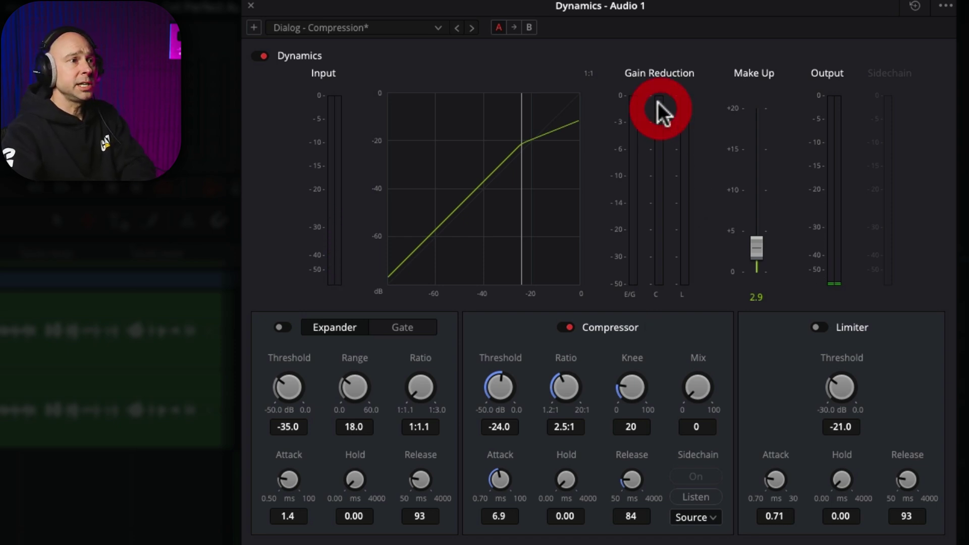
pyautogui.click(662, 153)
pyautogui.click(621, 149)
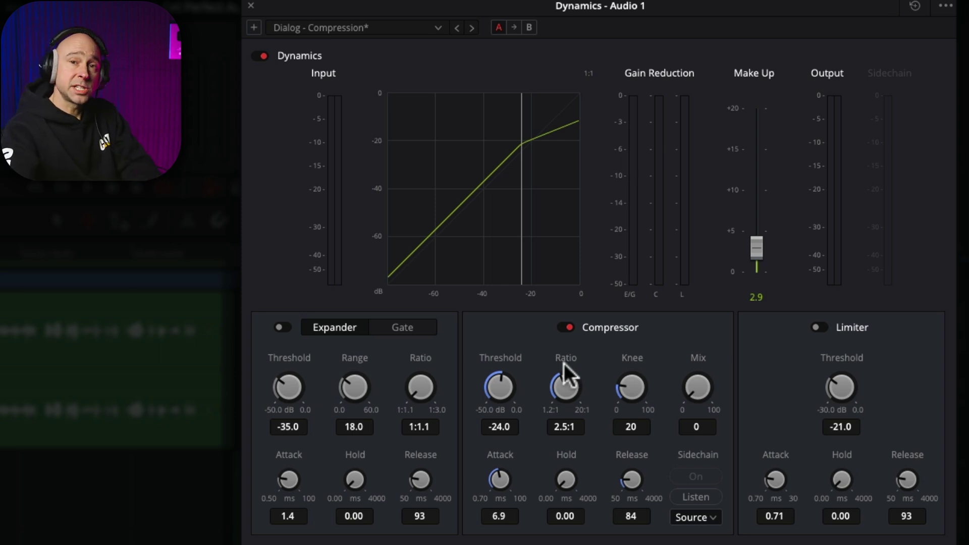
pyautogui.click(568, 426)
pyautogui.click(577, 432)
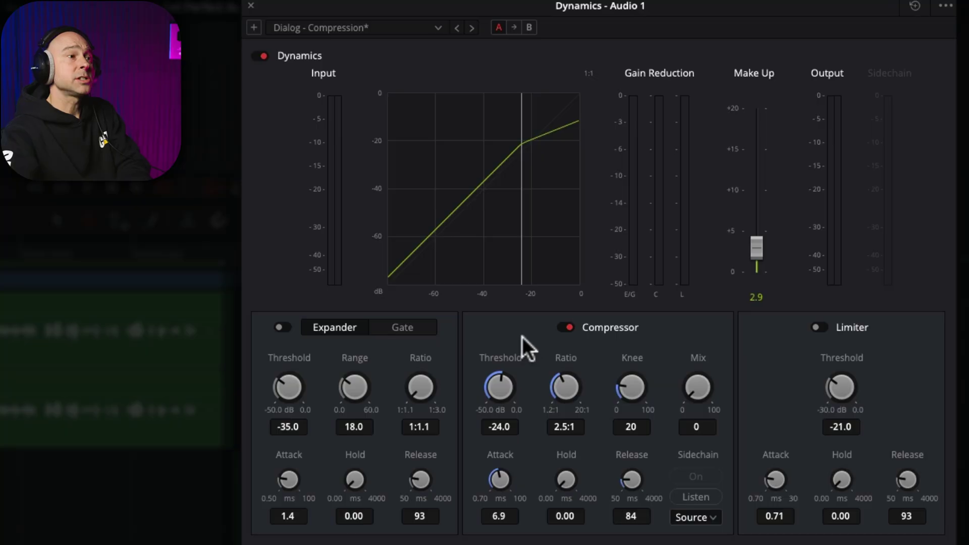
# Turn on the expander/gate section of the Audio 1 dynamics in Expander mode
pyautogui.click(335, 327)
pyautogui.click(398, 329)
pyautogui.click(329, 329)
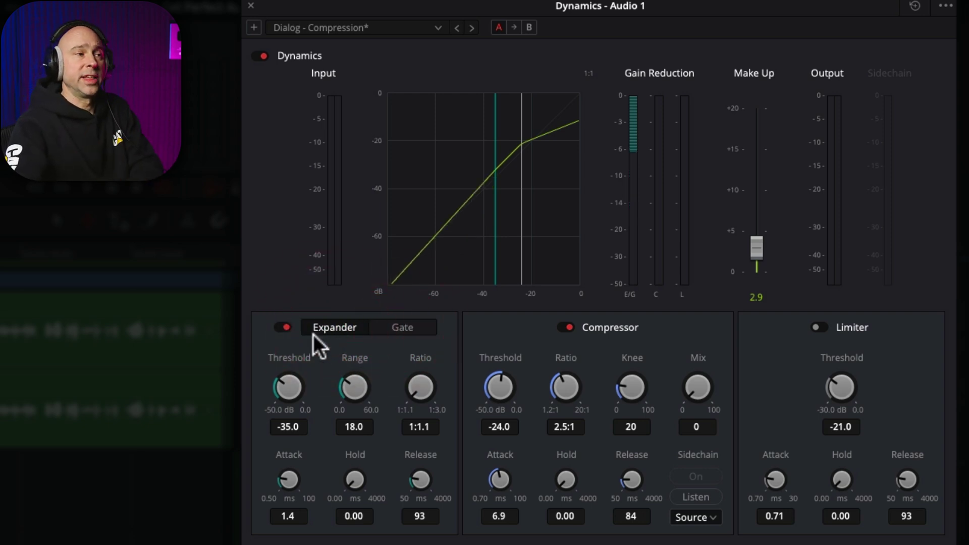
pyautogui.click(283, 328)
pyautogui.click(343, 328)
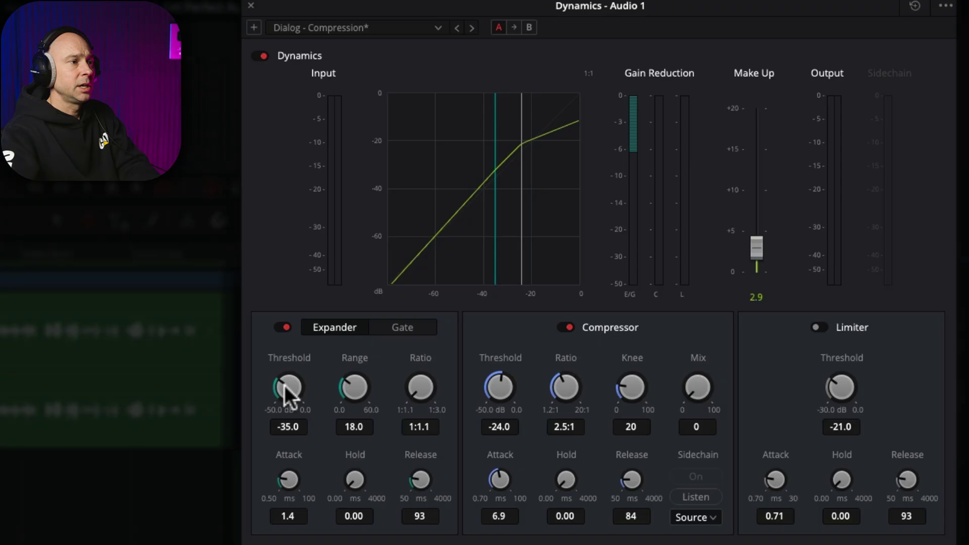
# Set the Audio 1 expander threshold to -30.1 dB, its range to 19.2 and its ratio to 1:1.3
pyautogui.moveTo(284, 385); pyautogui.dragTo(357, 384)
pyautogui.click(302, 427)
pyautogui.moveTo(426, 383); pyautogui.dragTo(454, 386)
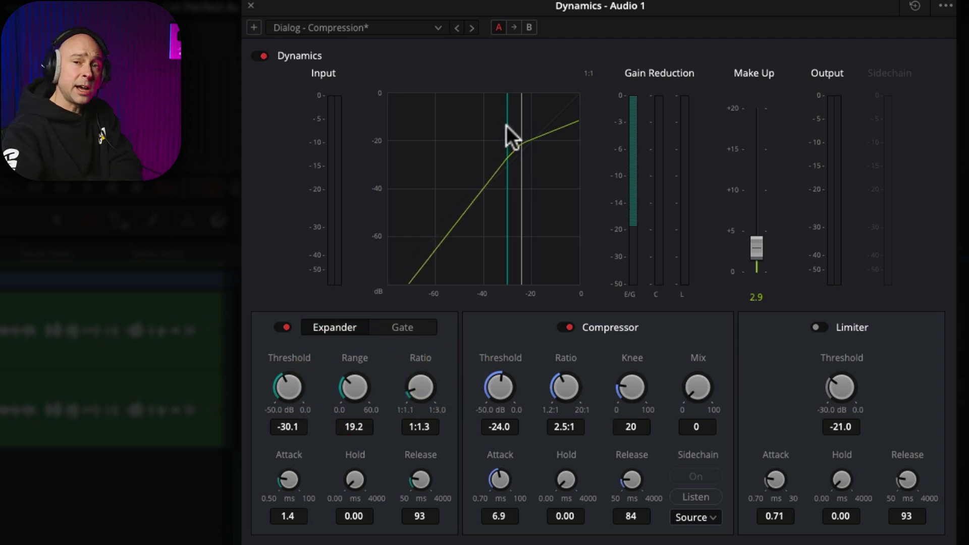
pyautogui.click(505, 245)
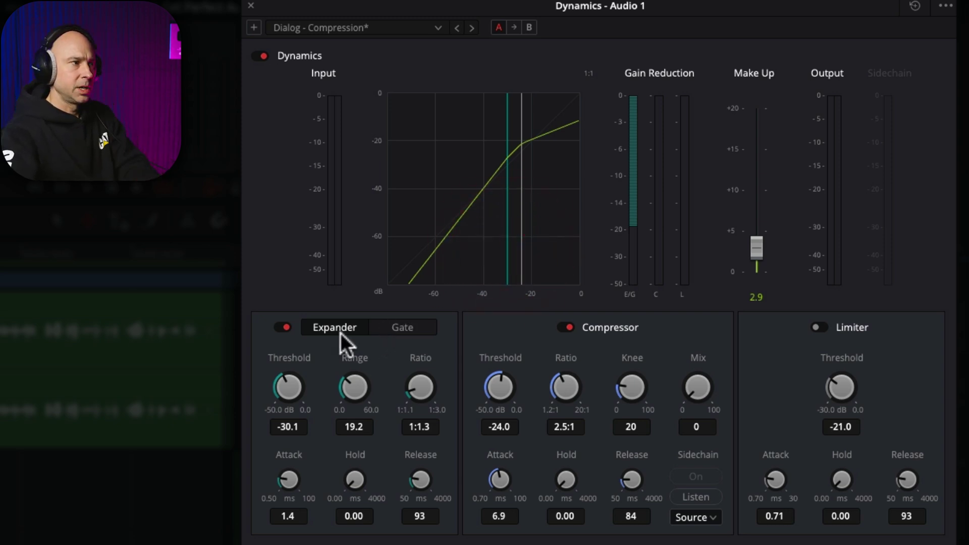
# Compare playback with the expander off and on, then set its threshold to -25.5 dB and adjust its ratio
pyautogui.click(282, 327)
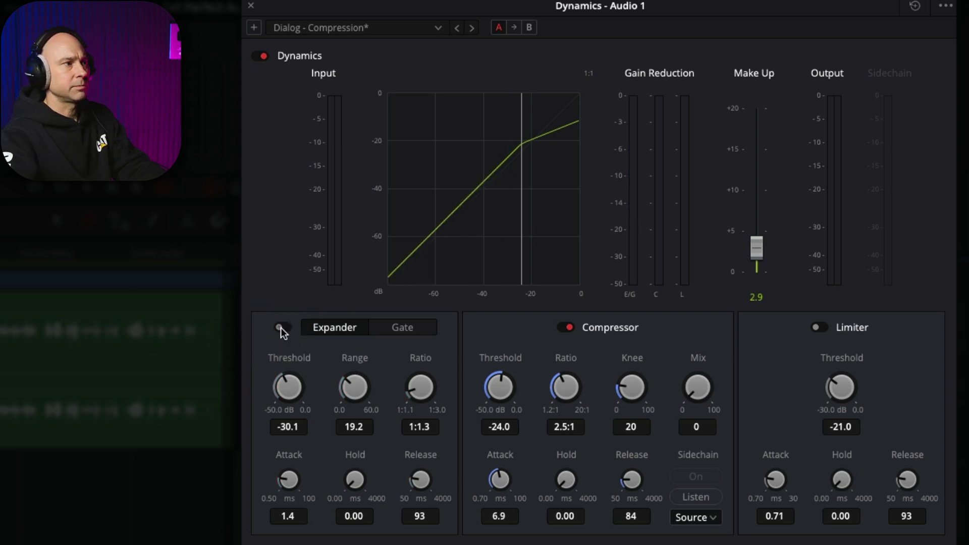
pyautogui.click(282, 327)
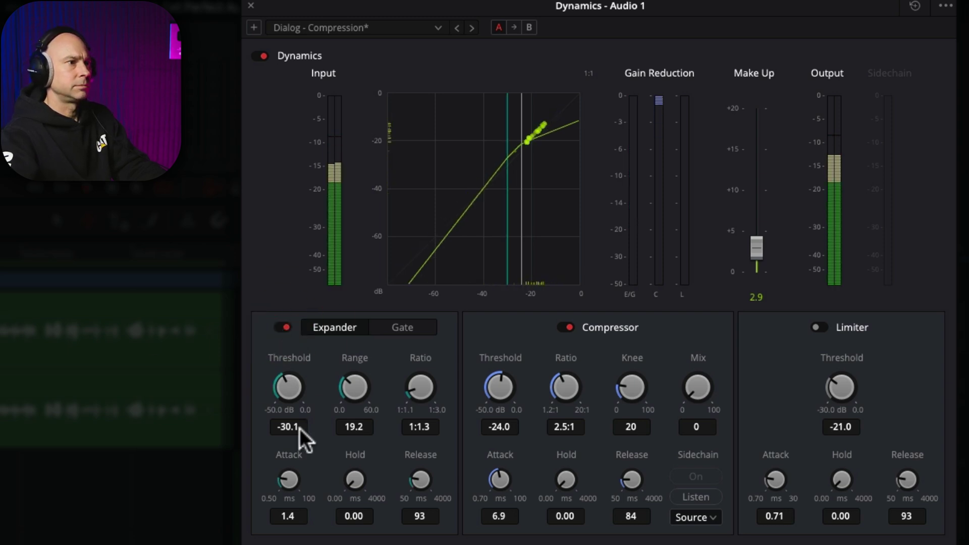
pyautogui.moveTo(289, 388)
pyautogui.mouseDown()
pyautogui.moveTo(307, 381)
pyautogui.moveTo(288, 389)
pyautogui.moveTo(297, 392)
pyautogui.mouseUp()
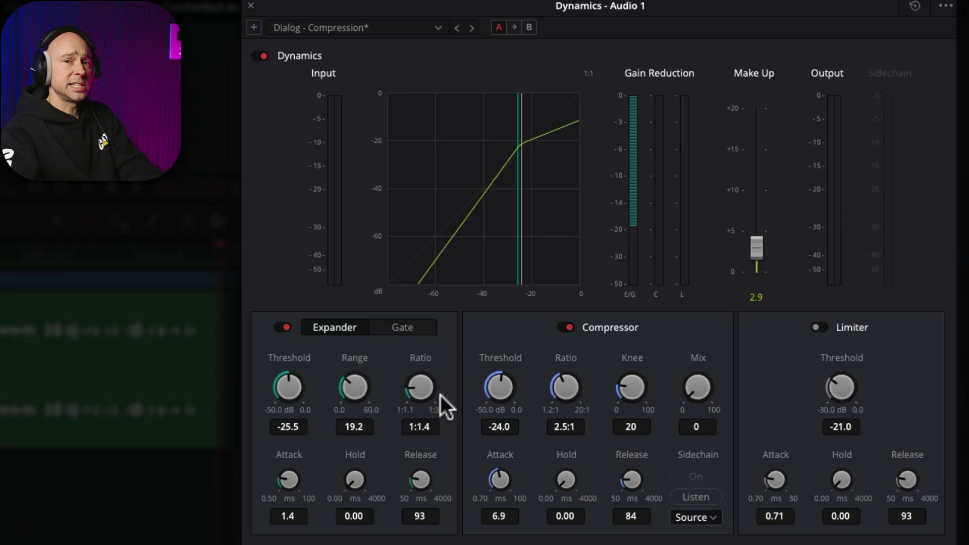
pyautogui.moveTo(413, 385); pyautogui.dragTo(422, 366)
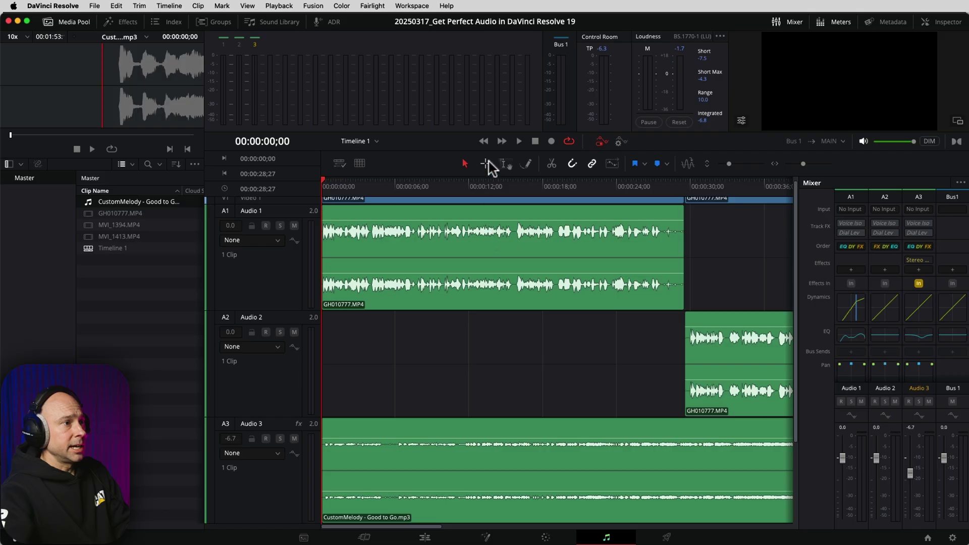
# Select a 28-second range over the Audio 1 clip from the timeline start and solo the Audio 1 track
pyautogui.click(486, 163)
pyautogui.moveTo(666, 210); pyautogui.dragTo(305, 216)
pyautogui.click(280, 231)
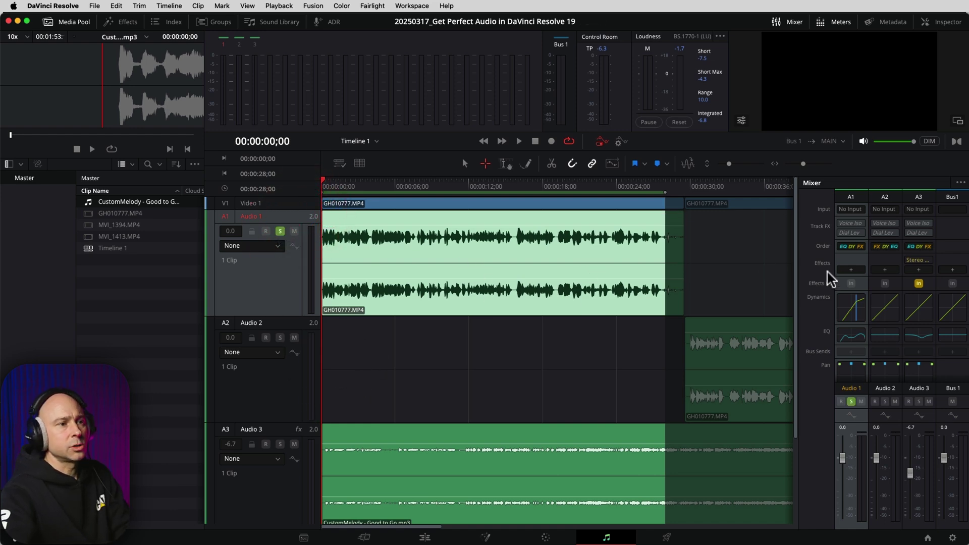
# Add the Fairlight FX Multiband Compressor to Audio 1 and load its Impact and Balance preset
pyautogui.click(851, 272)
pyautogui.moveTo(902, 337)
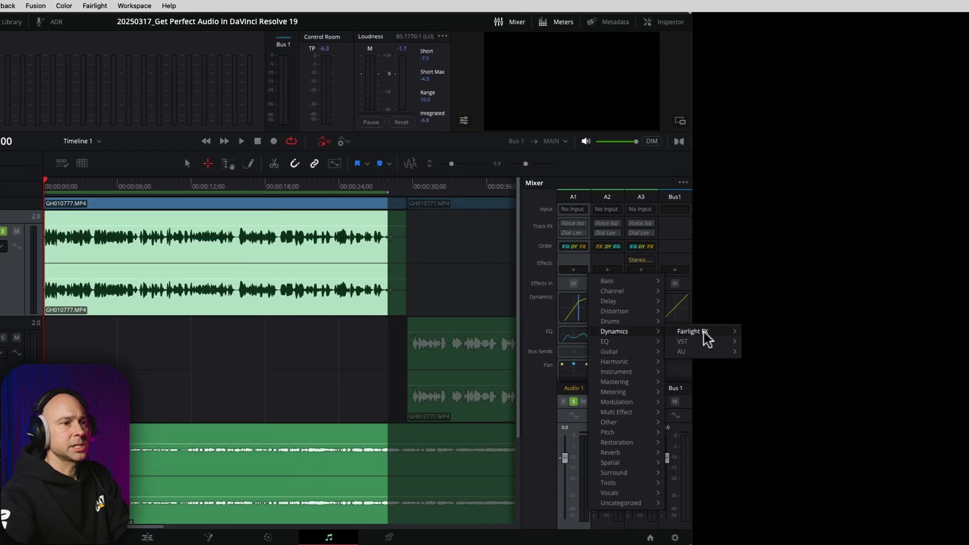
pyautogui.moveTo(705, 337)
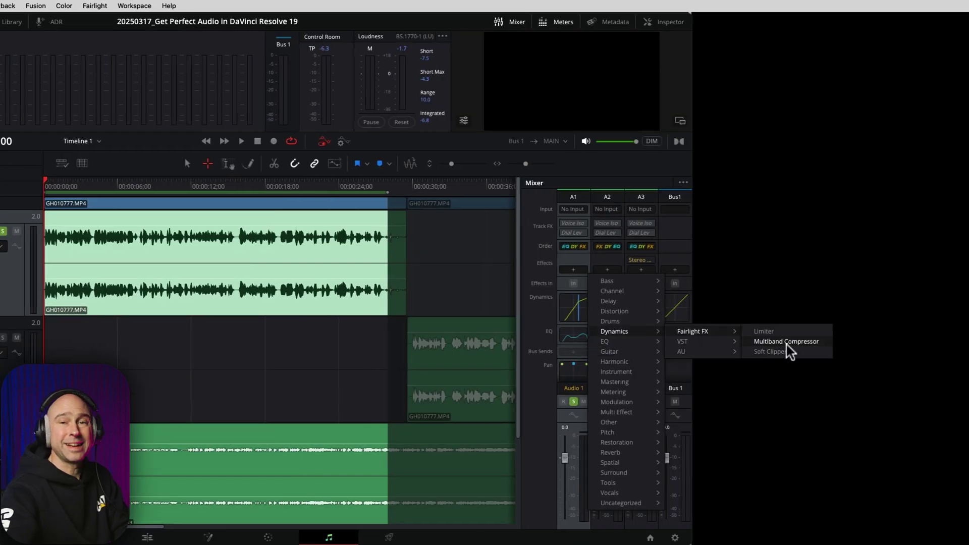
pyautogui.click(786, 343)
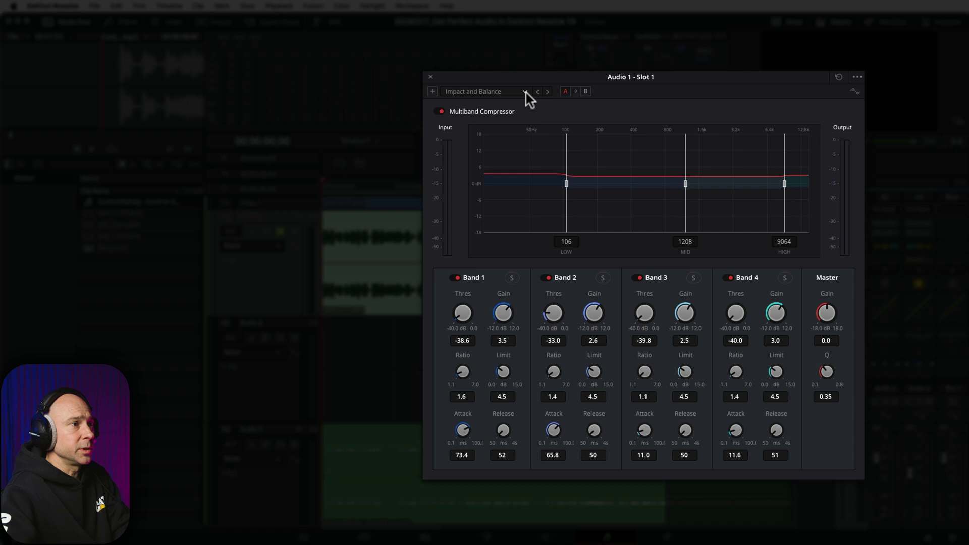
pyautogui.click(525, 92)
pyautogui.click(479, 102)
pyautogui.click(662, 84)
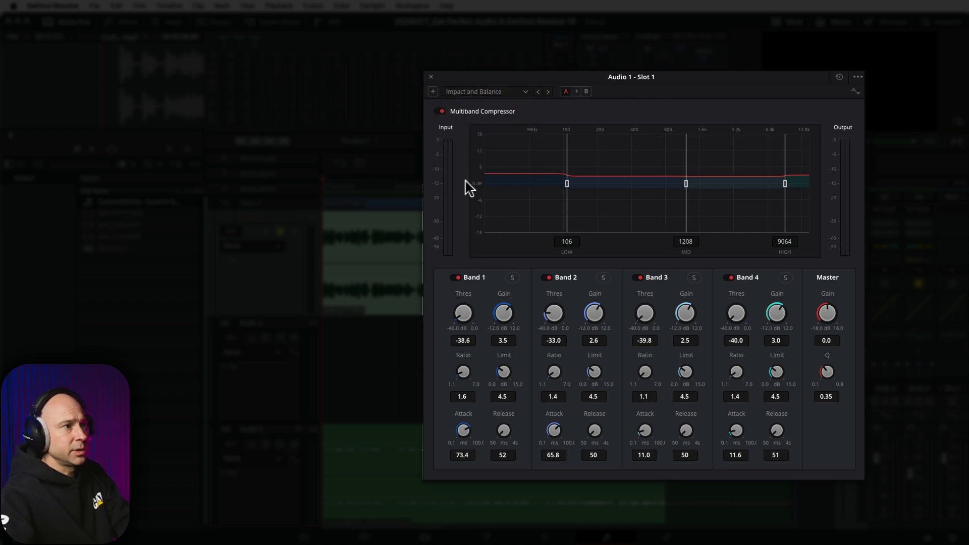
# Set the multiband crossovers to 124, 613 and 4792 Hz and the Band 3 gain to -0.8 dB while monitoring playback
pyautogui.press('space')
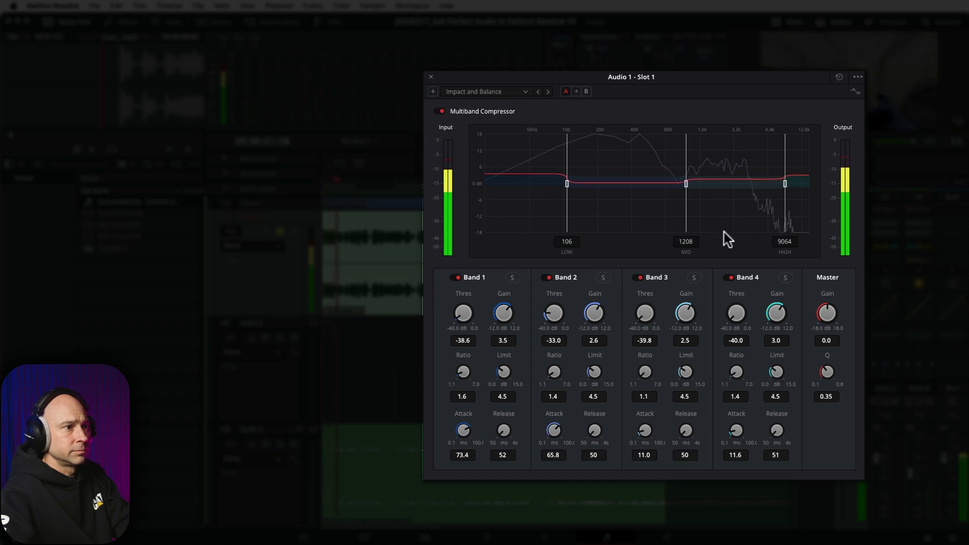
pyautogui.moveTo(686, 184); pyautogui.dragTo(653, 185)
pyautogui.moveTo(698, 319)
pyautogui.mouseDown()
pyautogui.moveTo(665, 313)
pyautogui.moveTo(685, 313)
pyautogui.mouseUp()
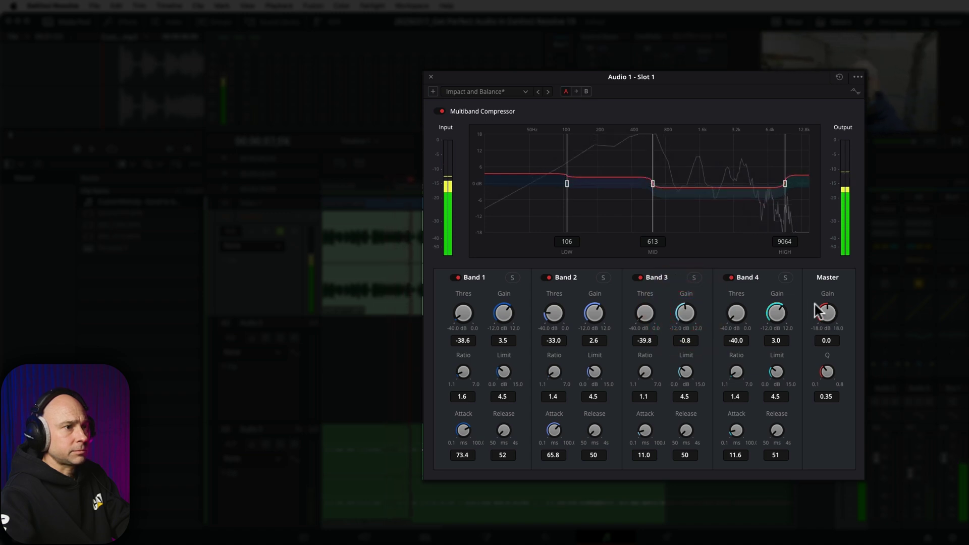
pyautogui.moveTo(786, 187); pyautogui.dragTo(753, 187)
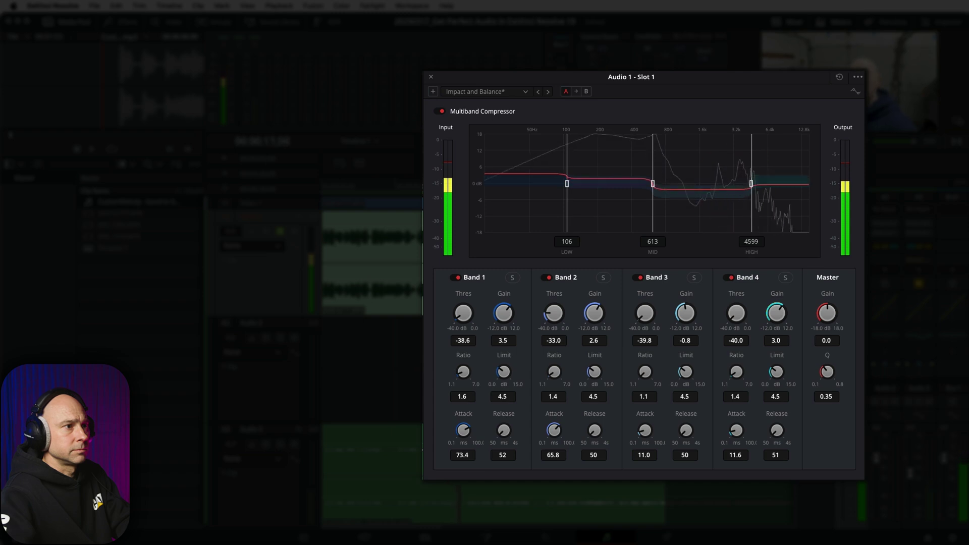
pyautogui.moveTo(564, 188); pyautogui.dragTo(574, 184)
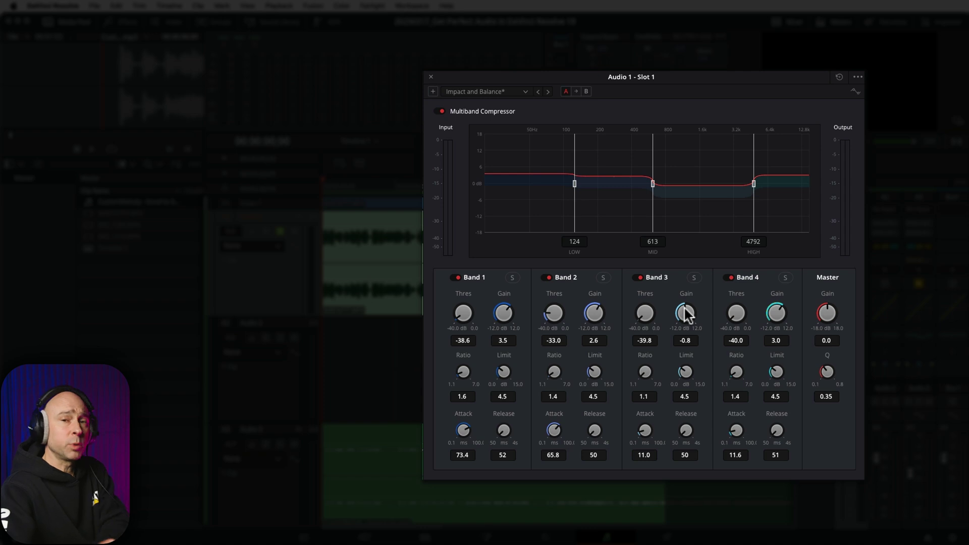
pyautogui.moveTo(685, 317); pyautogui.dragTo(723, 314)
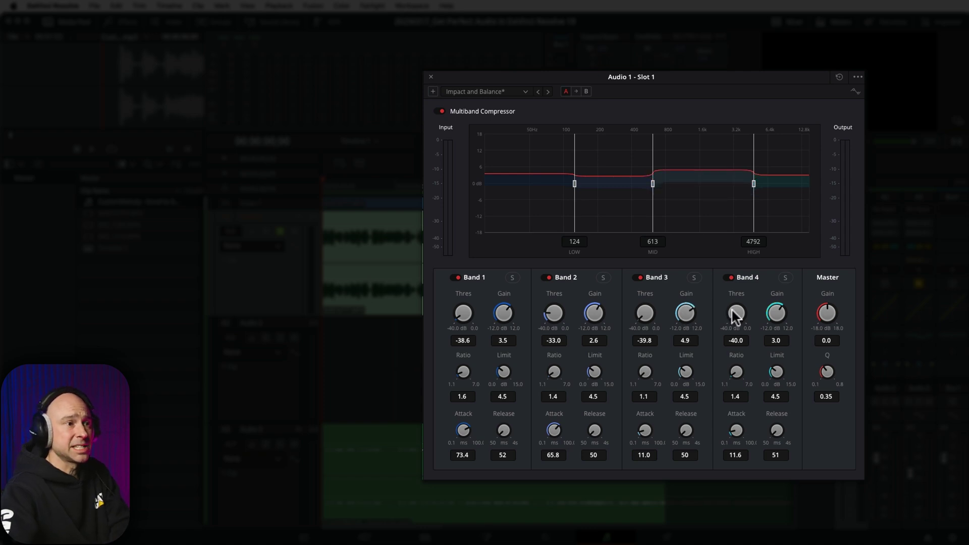
pyautogui.doubleClick(683, 316)
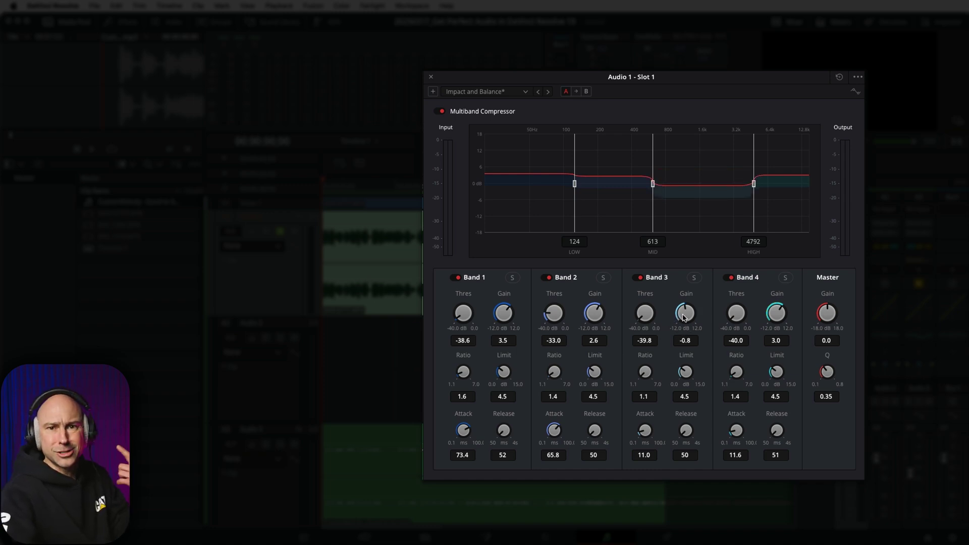
# Listen to Audio 1 with the Multiband Compressor bypassed and with it re-enabled
pyautogui.click(439, 111)
pyautogui.press('space')
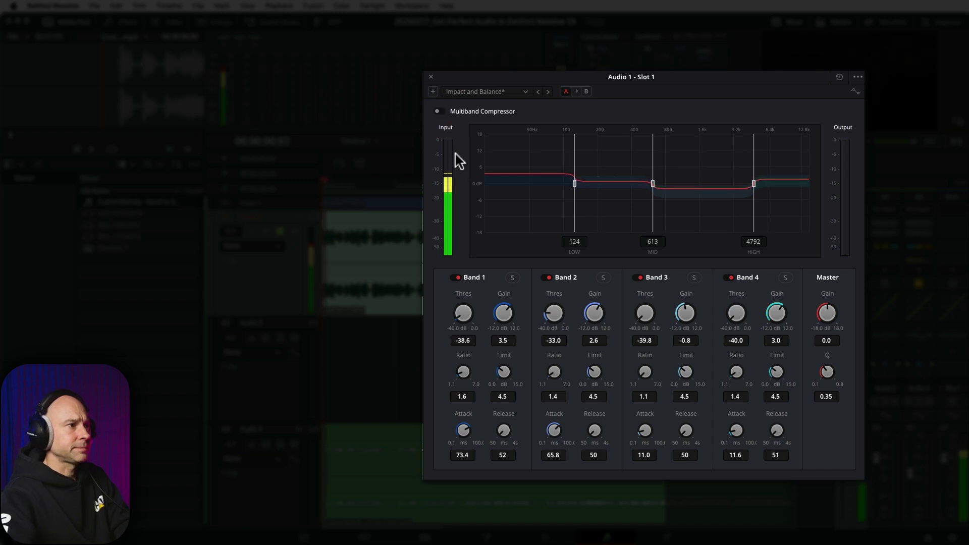
pyautogui.click(438, 111)
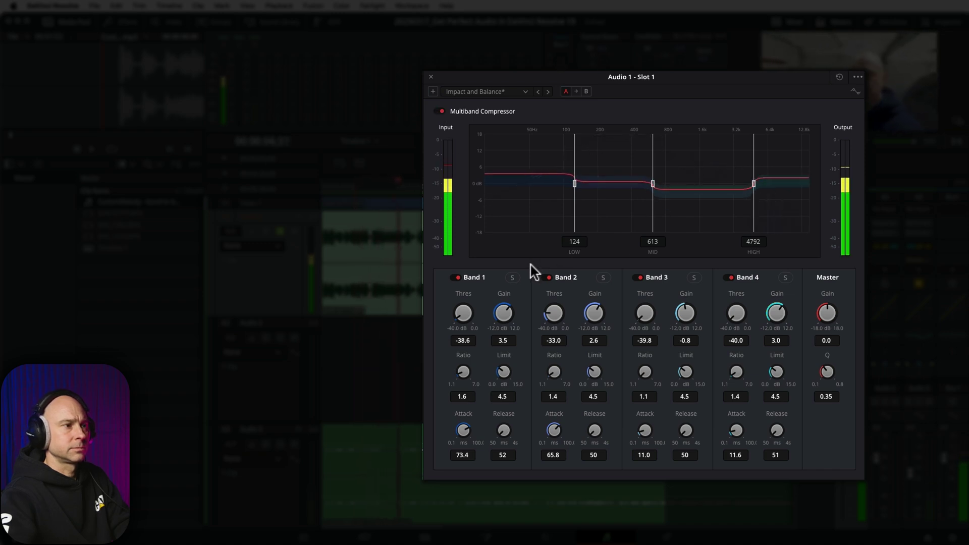
# Raise the multiband Band 2 gain to 4.4 dB and keep adjusting it by ear during playback
pyautogui.moveTo(585, 318); pyautogui.dragTo(616, 319)
pyautogui.click(595, 313)
pyautogui.click(594, 315)
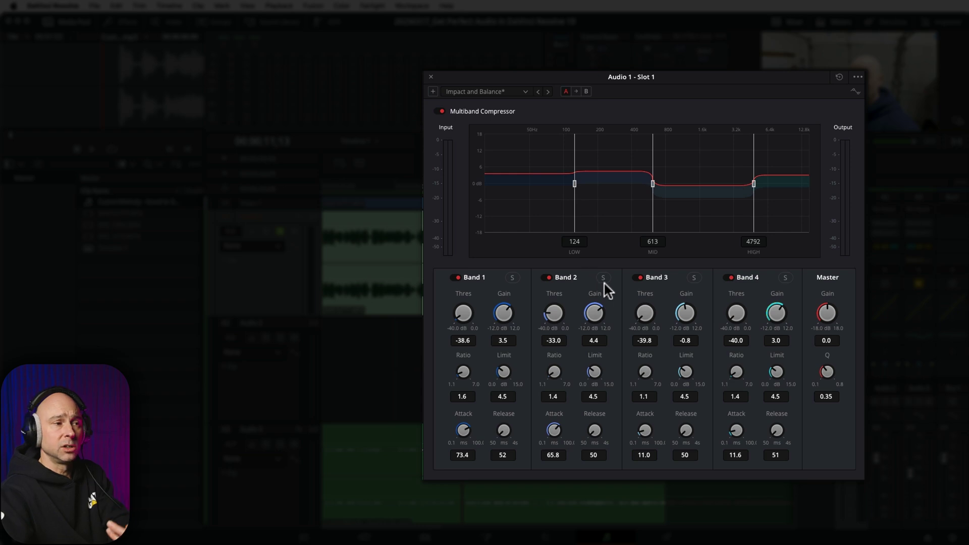
pyautogui.click(606, 216)
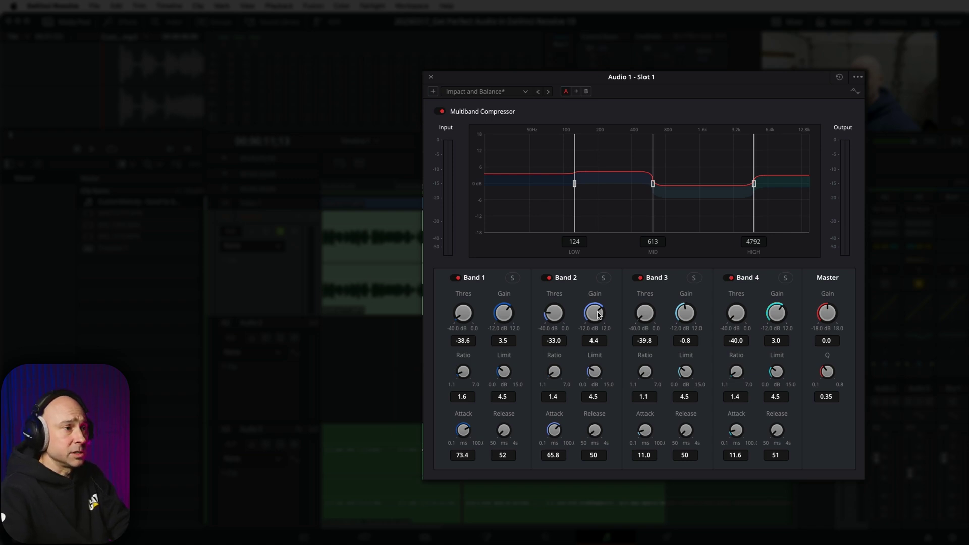
pyautogui.press('space')
pyautogui.moveTo(597, 314); pyautogui.dragTo(720, 324)
pyautogui.press('space')
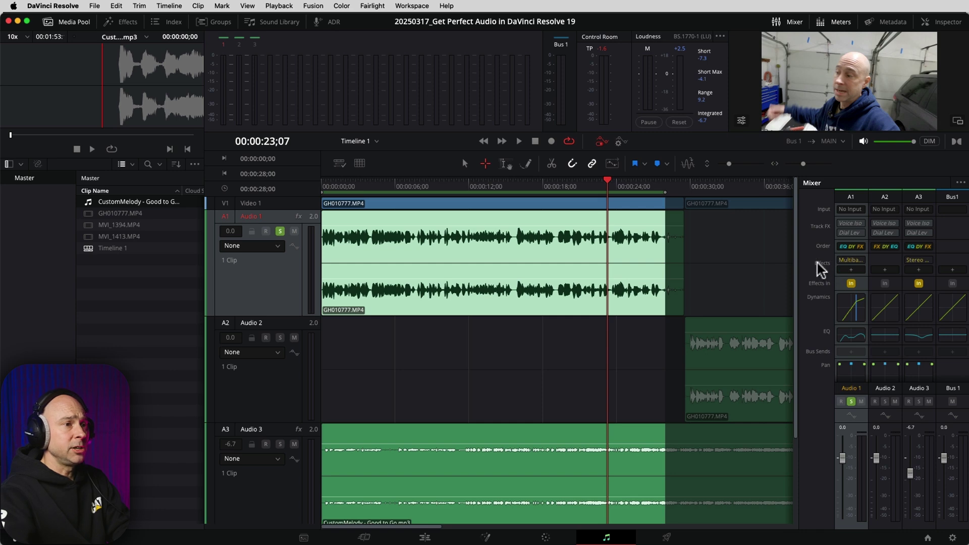
# Add the Fairlight FX De-Esser to Audio 1 and load the Male ESS preset
pyautogui.click(851, 269)
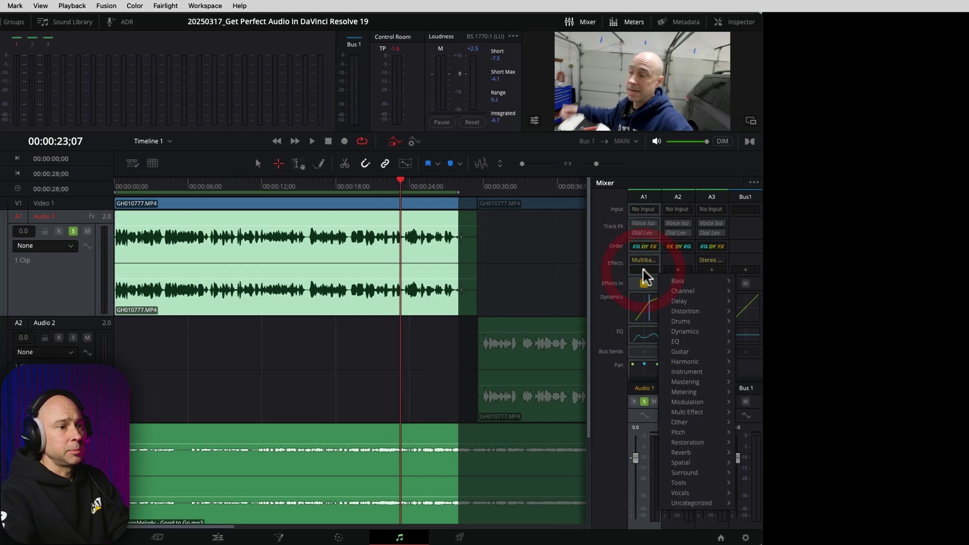
pyautogui.moveTo(704, 442)
pyautogui.moveTo(771, 446)
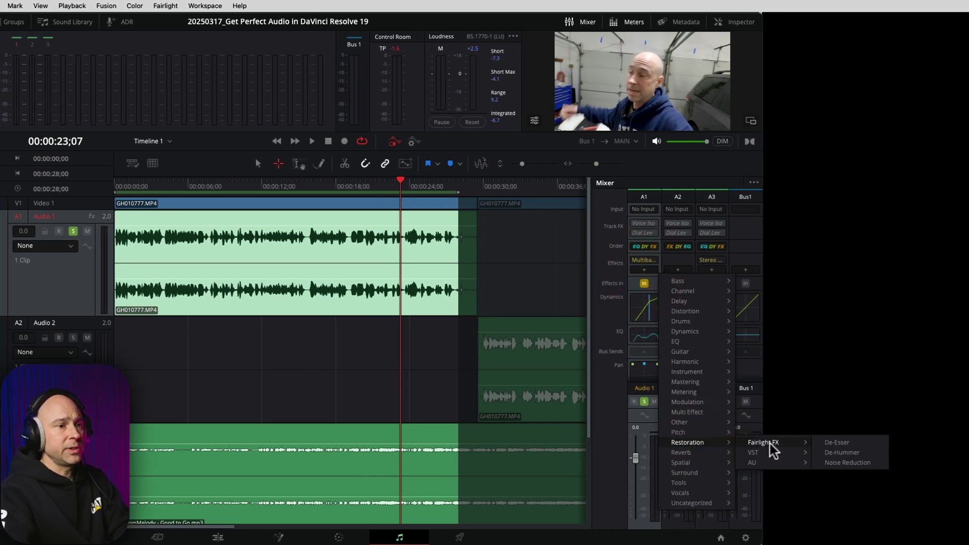
pyautogui.click(855, 444)
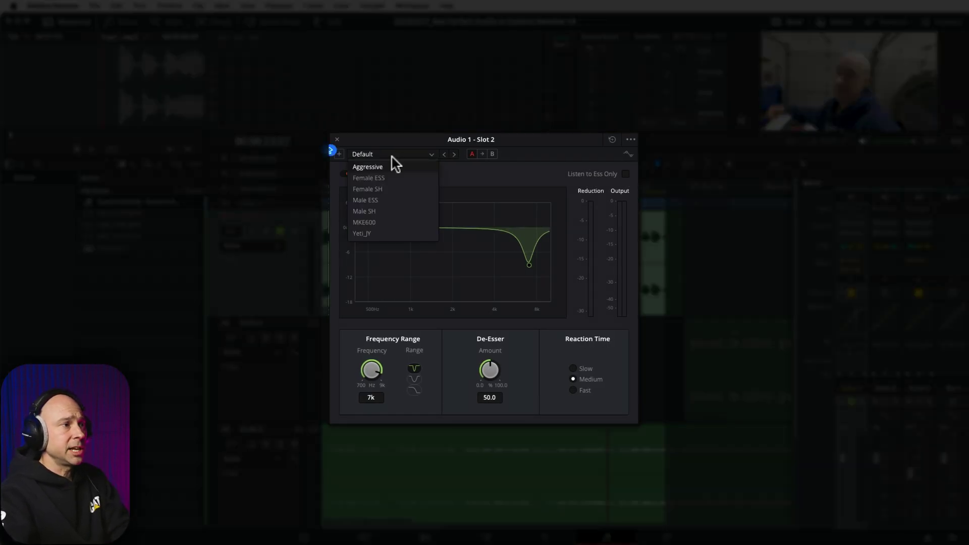
pyautogui.click(383, 205)
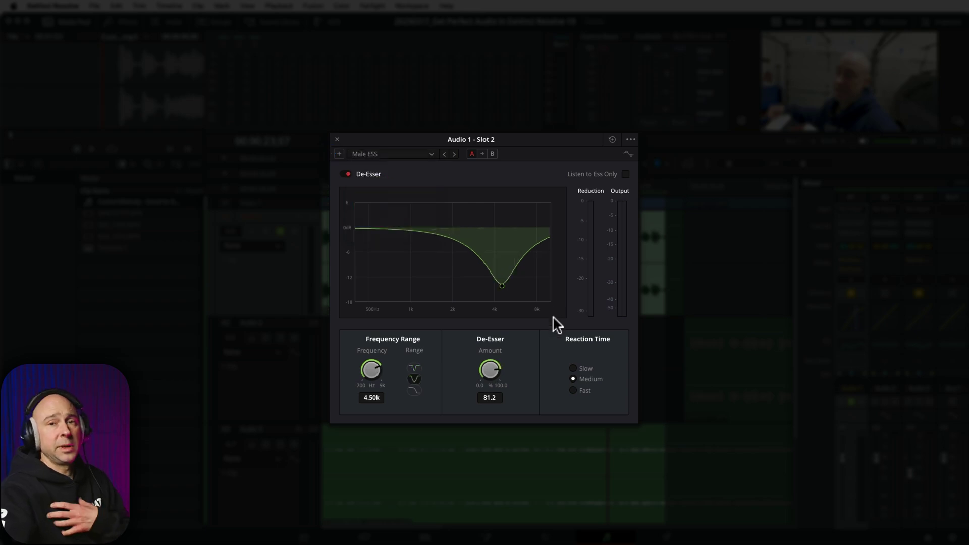
# Narrow the De-Esser's frequency range, reduce its amount to 43.5 % during playback, and close the effect window
pyautogui.click(419, 369)
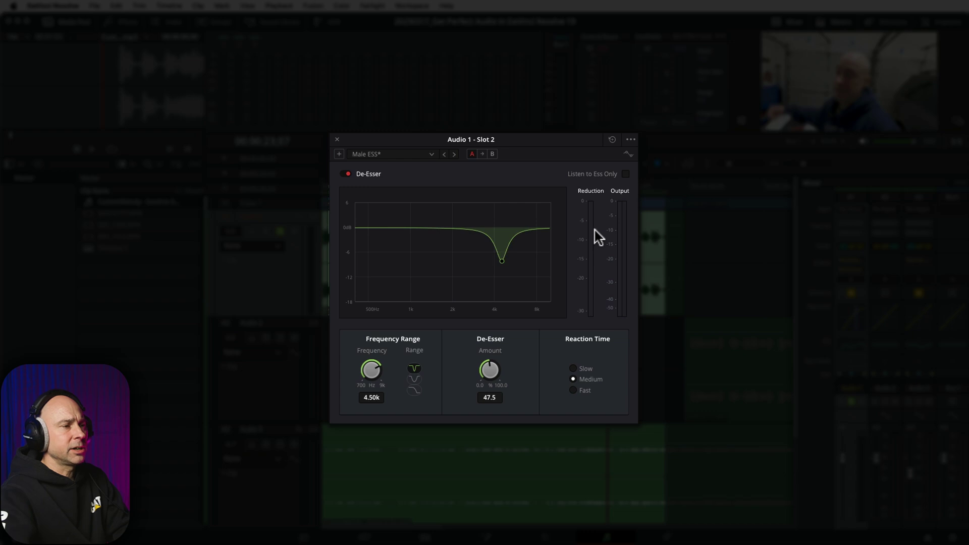
pyautogui.press('space')
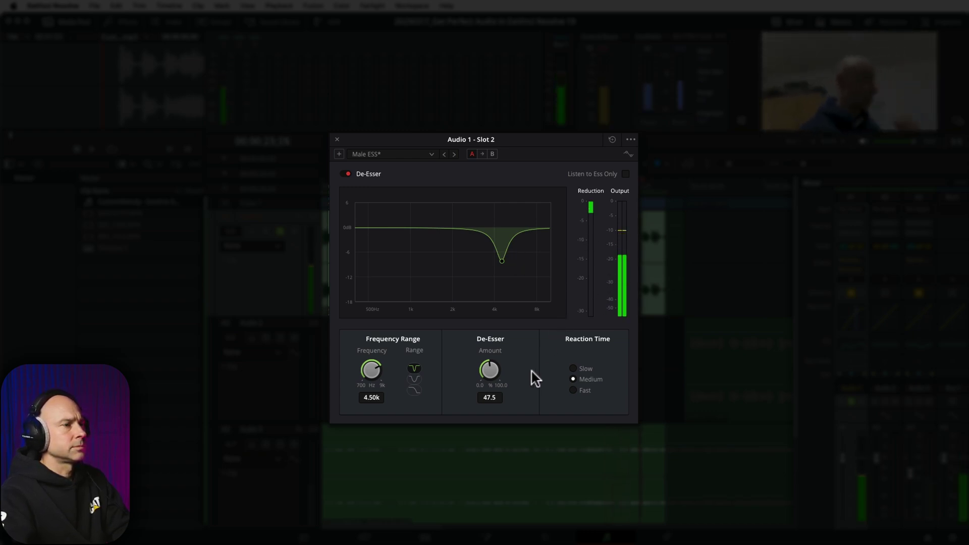
pyautogui.moveTo(510, 363); pyautogui.dragTo(503, 350)
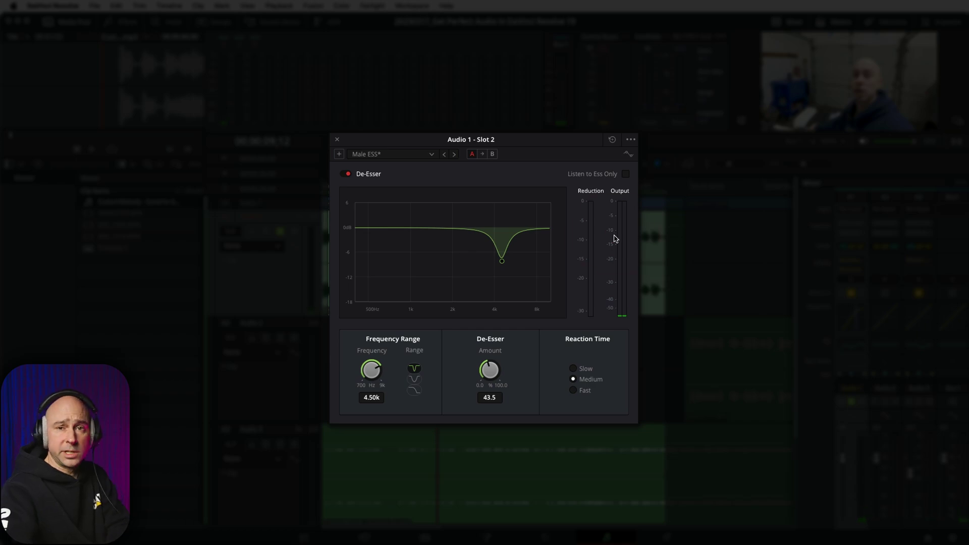
pyautogui.click(337, 140)
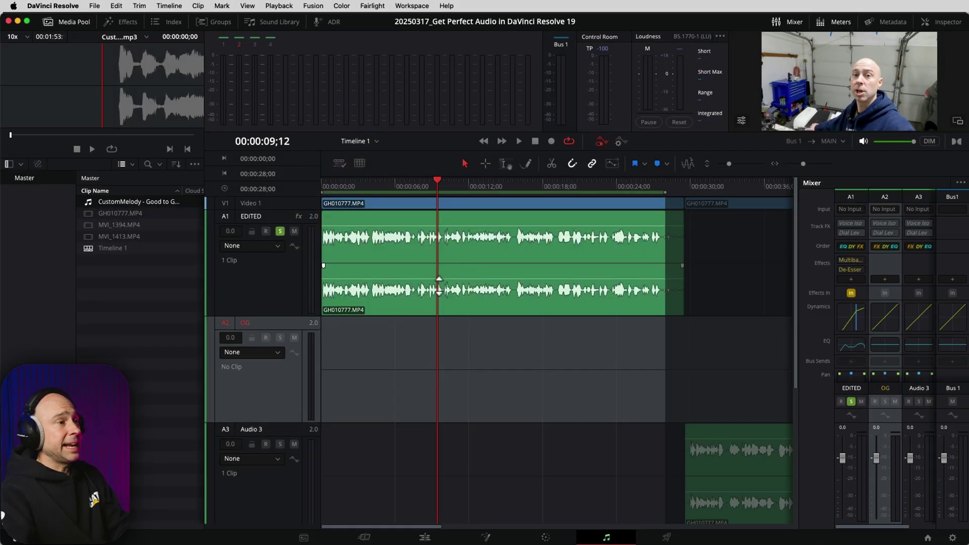
# Duplicate the clip on the EDITED track onto the OG track below and select the OG track
pyautogui.click(463, 322)
pyautogui.moveTo(457, 308); pyautogui.dragTo(460, 352)
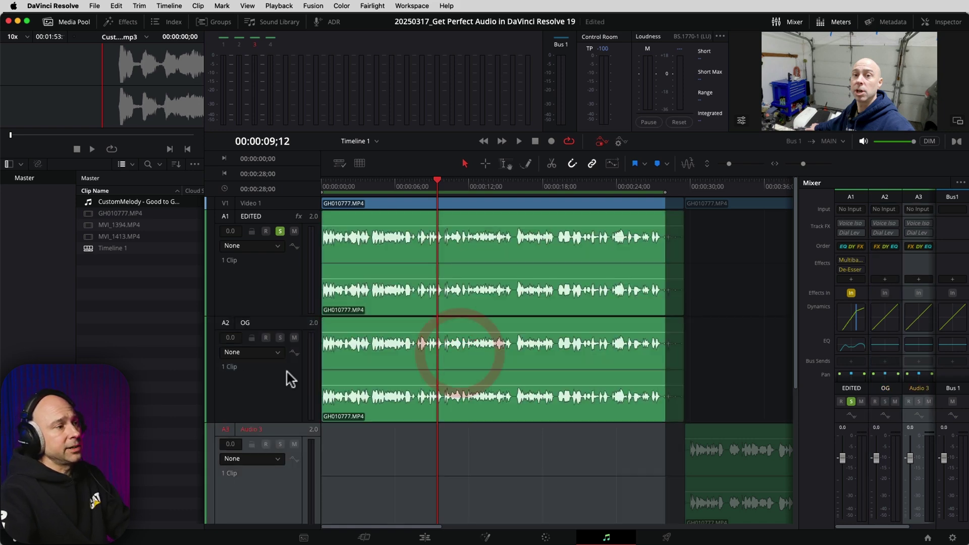
pyautogui.click(258, 390)
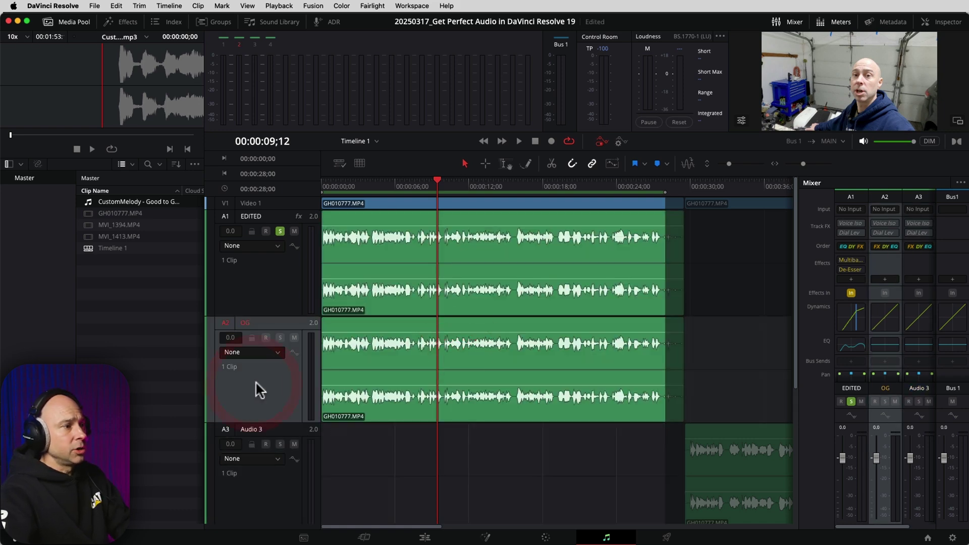
# Remove the applied attributes from the OG track's clip copy and switch the solo from EDITED to OG
pyautogui.rightClick(349, 379)
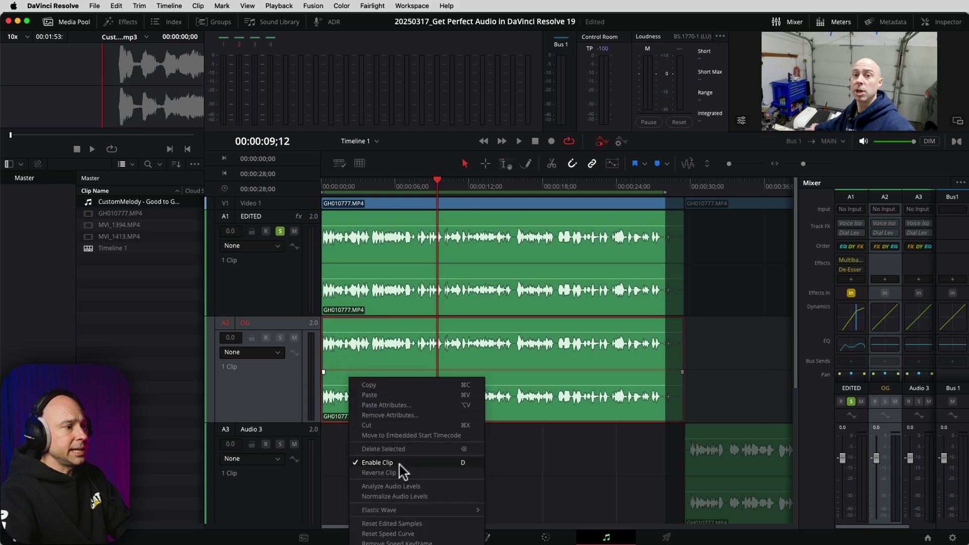
pyautogui.click(407, 415)
pyautogui.click(670, 253)
pyautogui.click(725, 316)
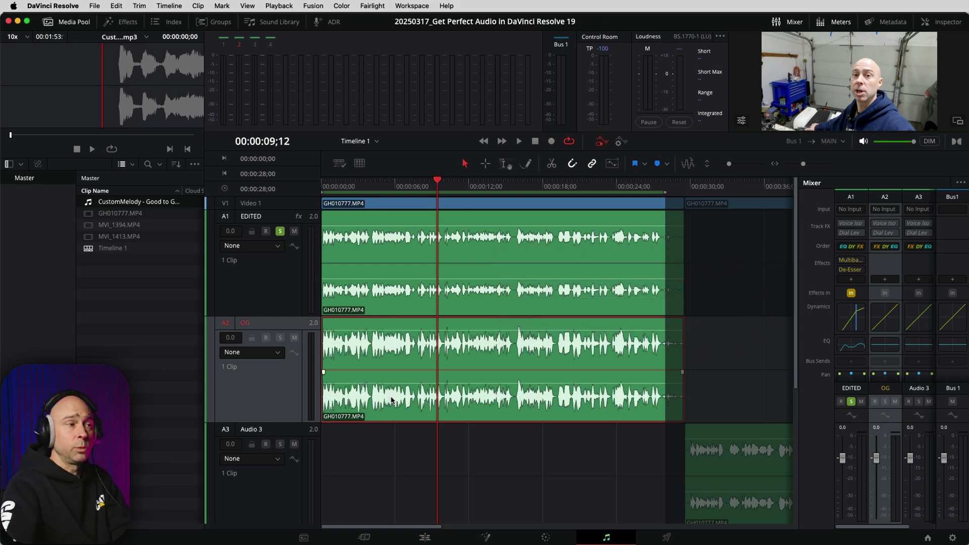
pyautogui.click(279, 337)
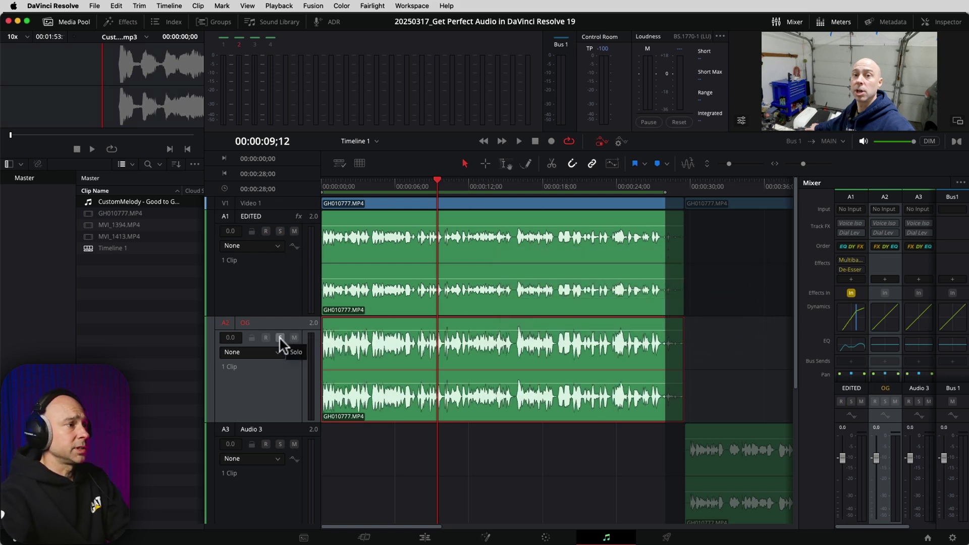
# Play the soloed OG track from the timeline start, switch the solo to EDITED, and play on to compare the two tracks
pyautogui.click(322, 185)
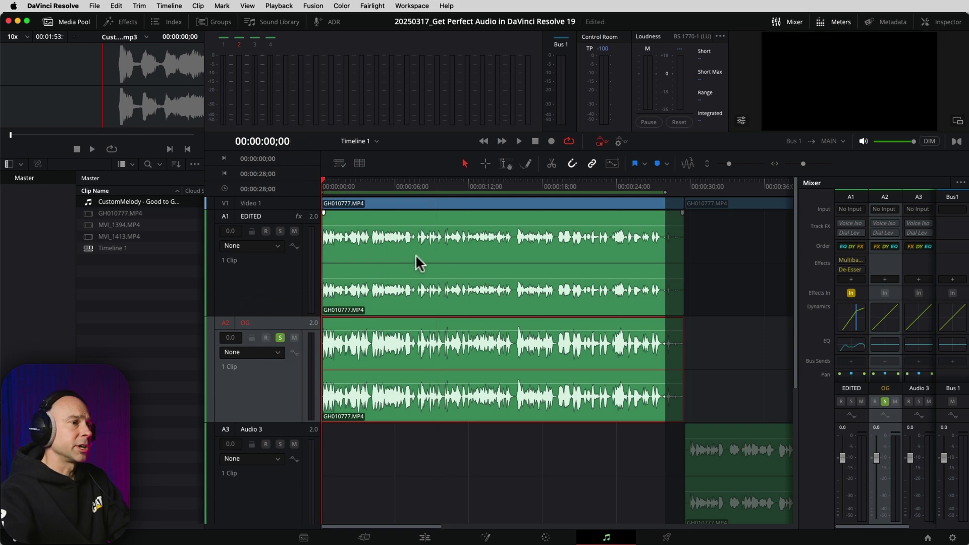
pyautogui.press('space')
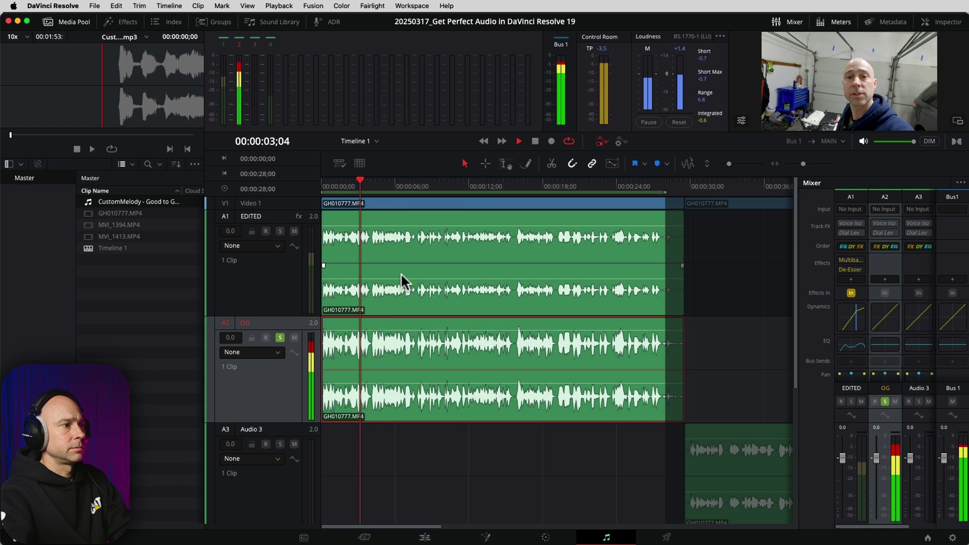
pyautogui.press('space')
pyautogui.click(280, 231)
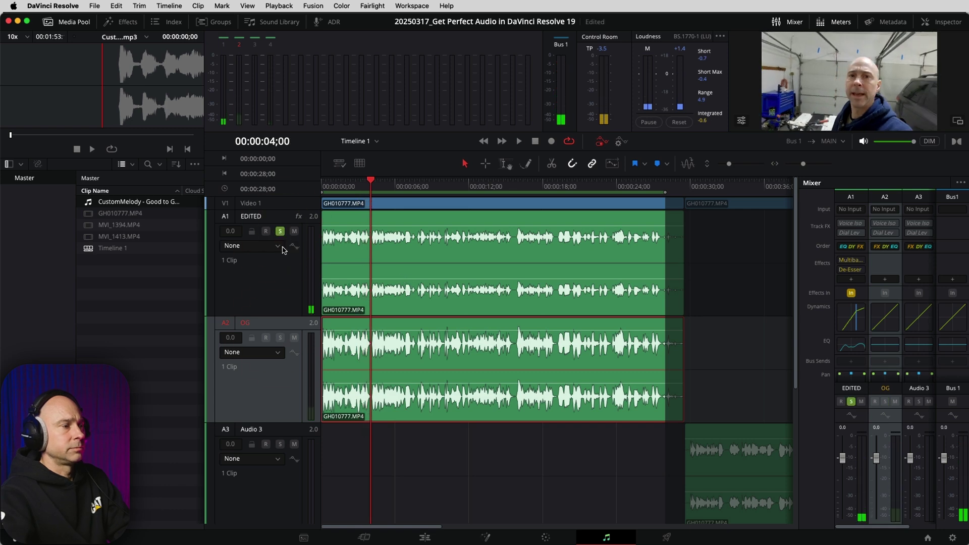
pyautogui.press('space')
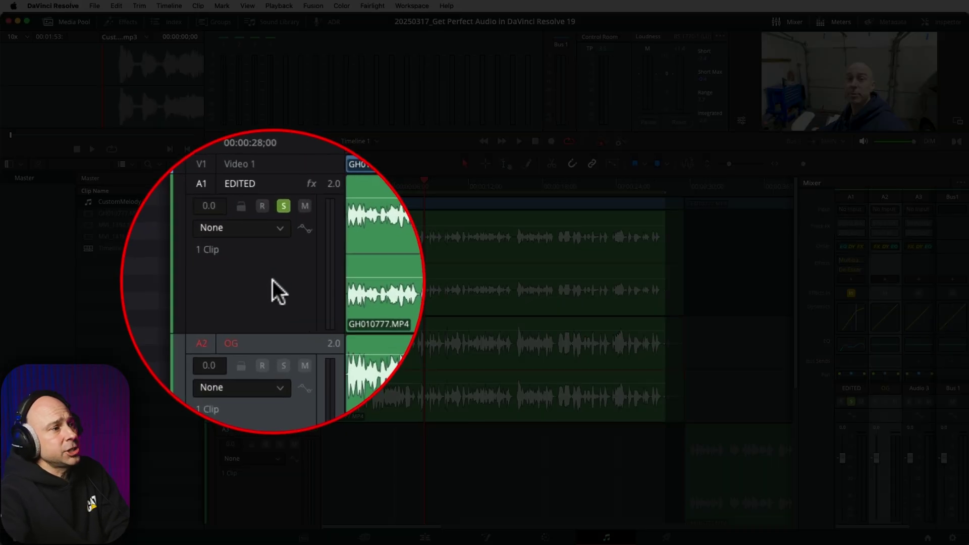
# Enable Voice Isolation on the EDITED track and set its amount to 12 while listening to playback
pyautogui.click(274, 281)
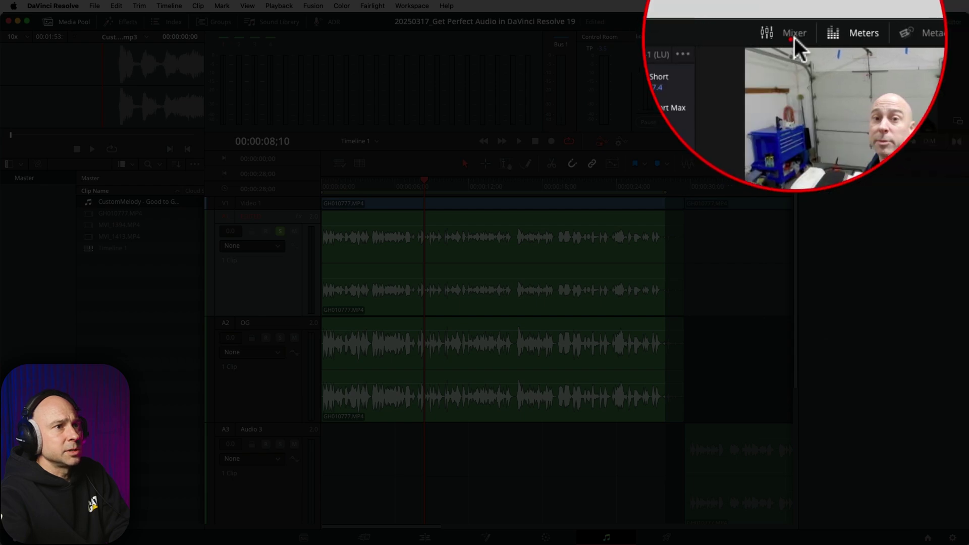
pyautogui.click(939, 23)
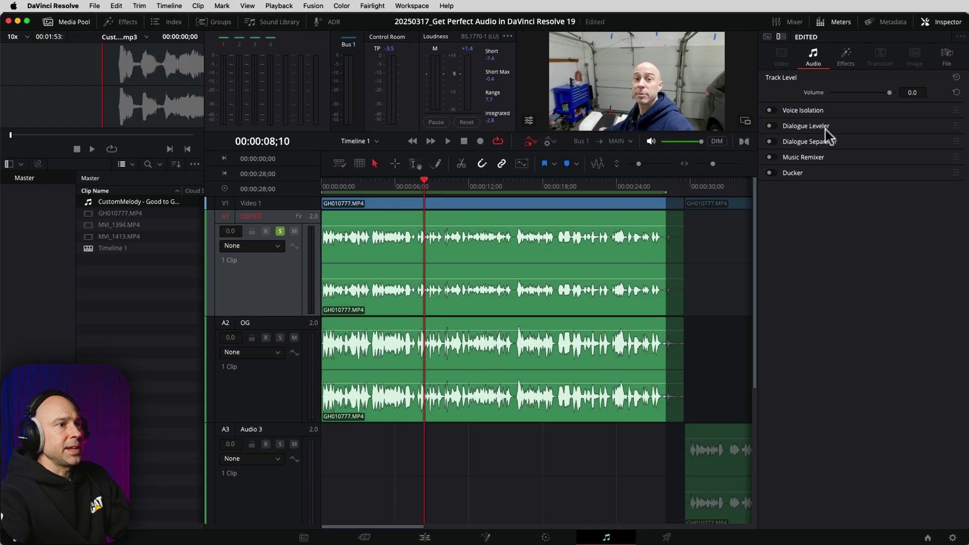
pyautogui.click(770, 110)
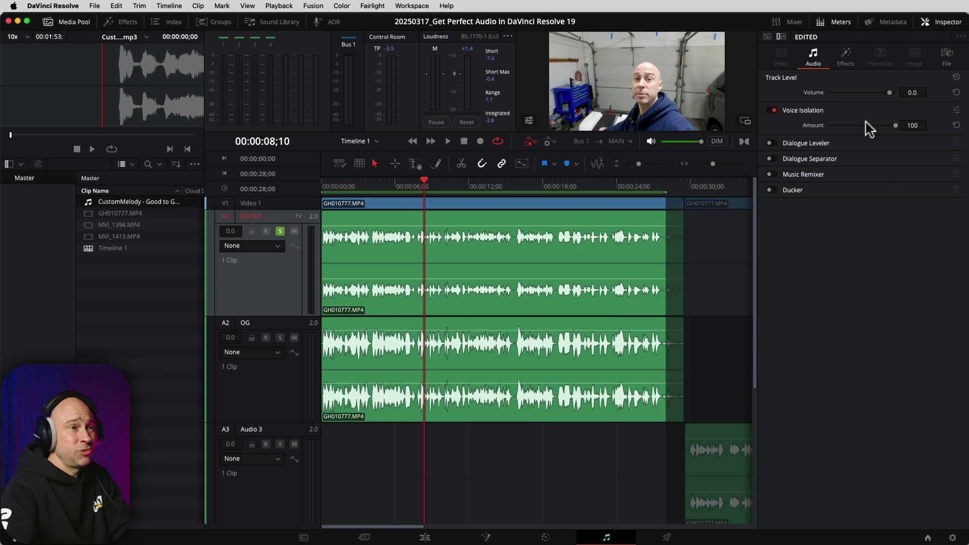
pyautogui.moveTo(864, 130); pyautogui.dragTo(837, 126)
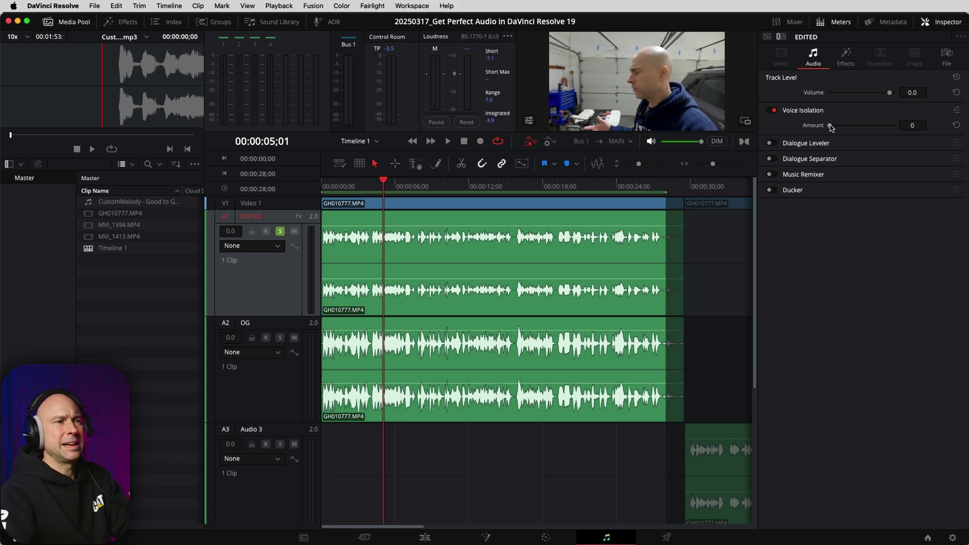
pyautogui.press('space')
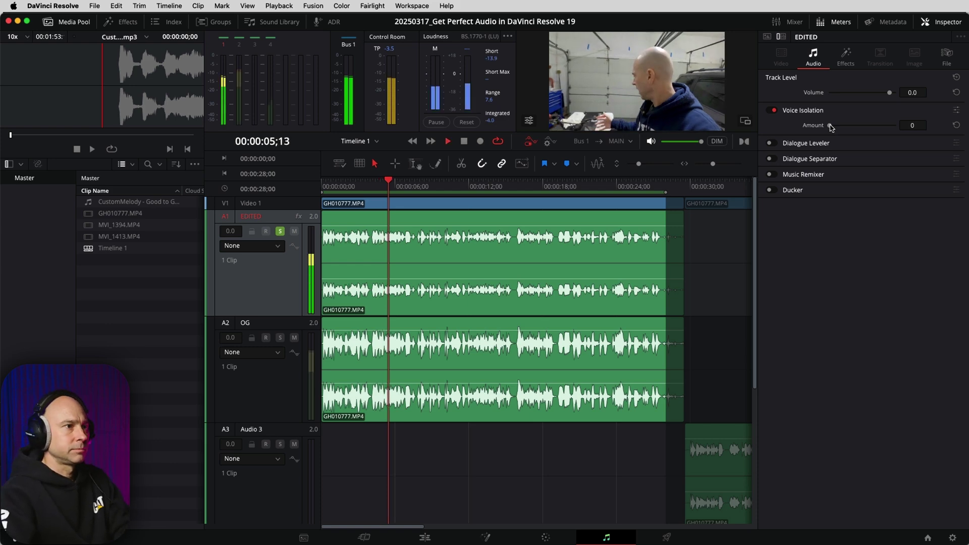
pyautogui.moveTo(831, 128); pyautogui.dragTo(837, 130)
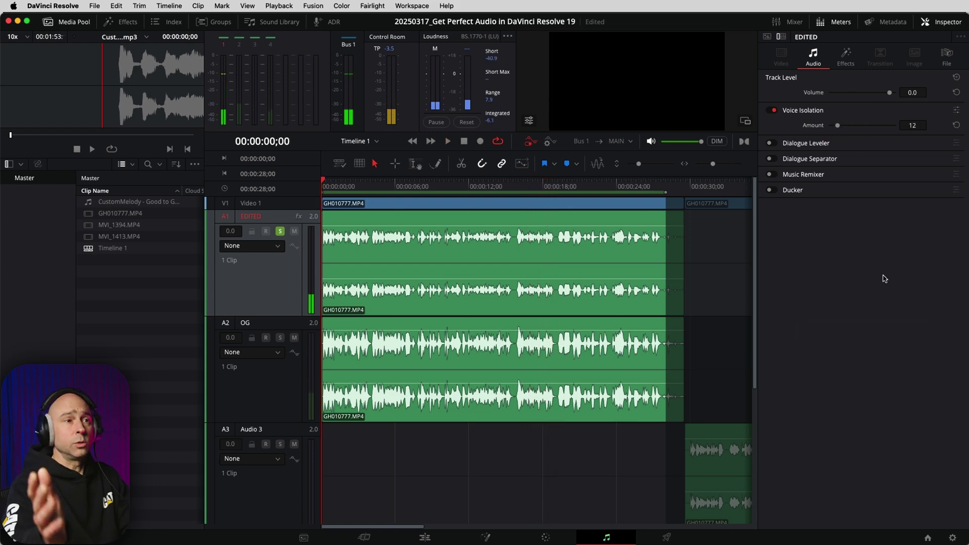